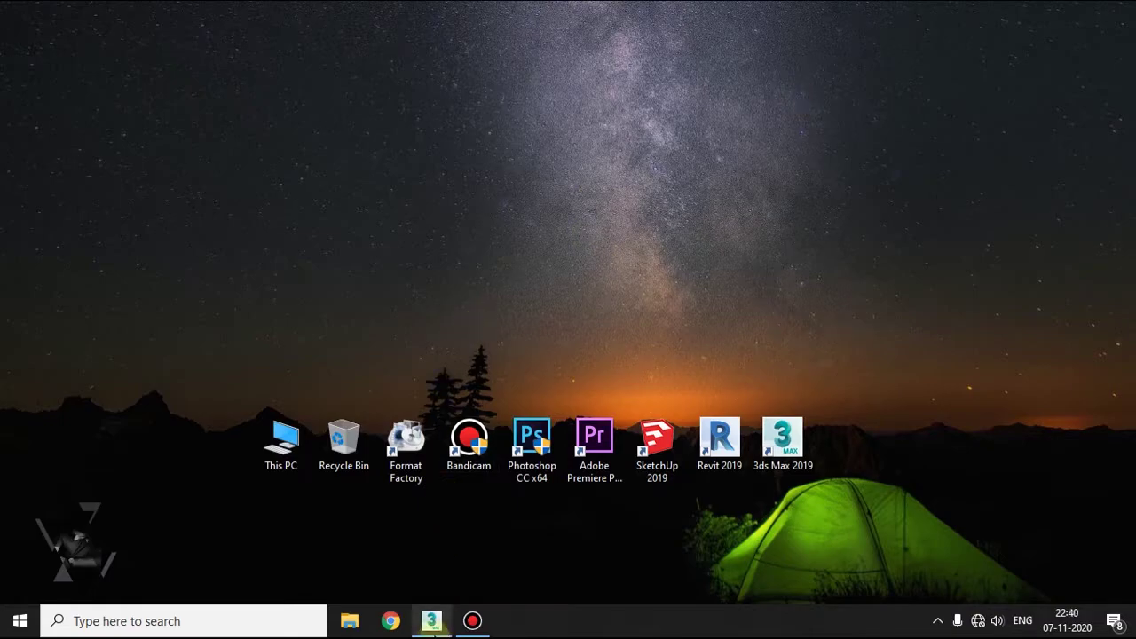
Step: Switch to 3ds Max and set the display unit scale to metric centimeters
mouse_move(434, 632)
click(427, 537)
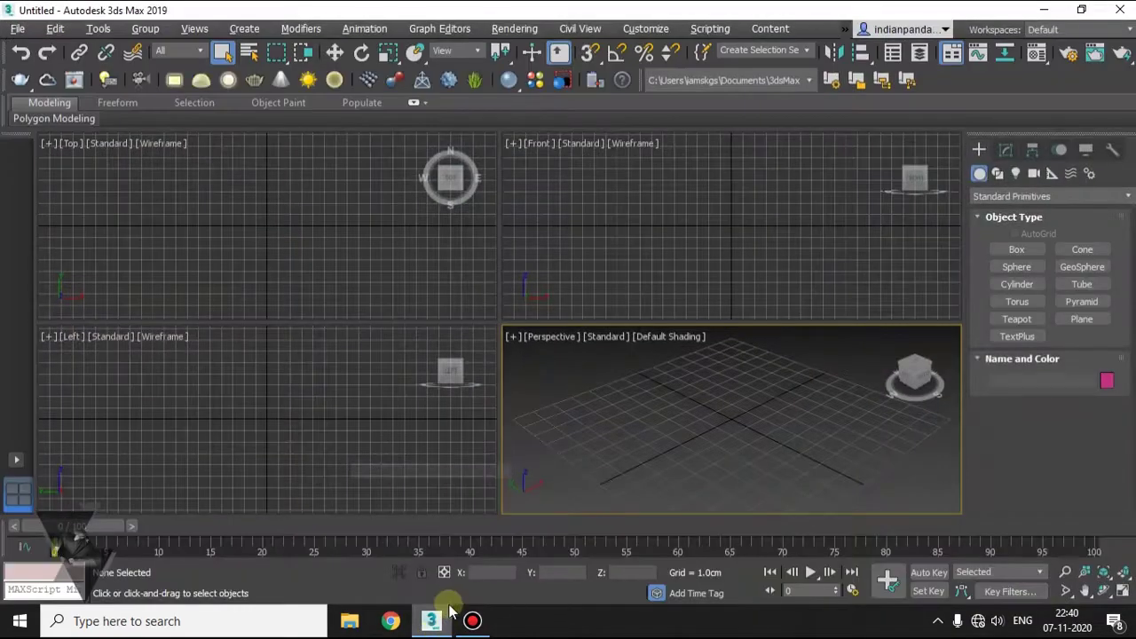
click(662, 355)
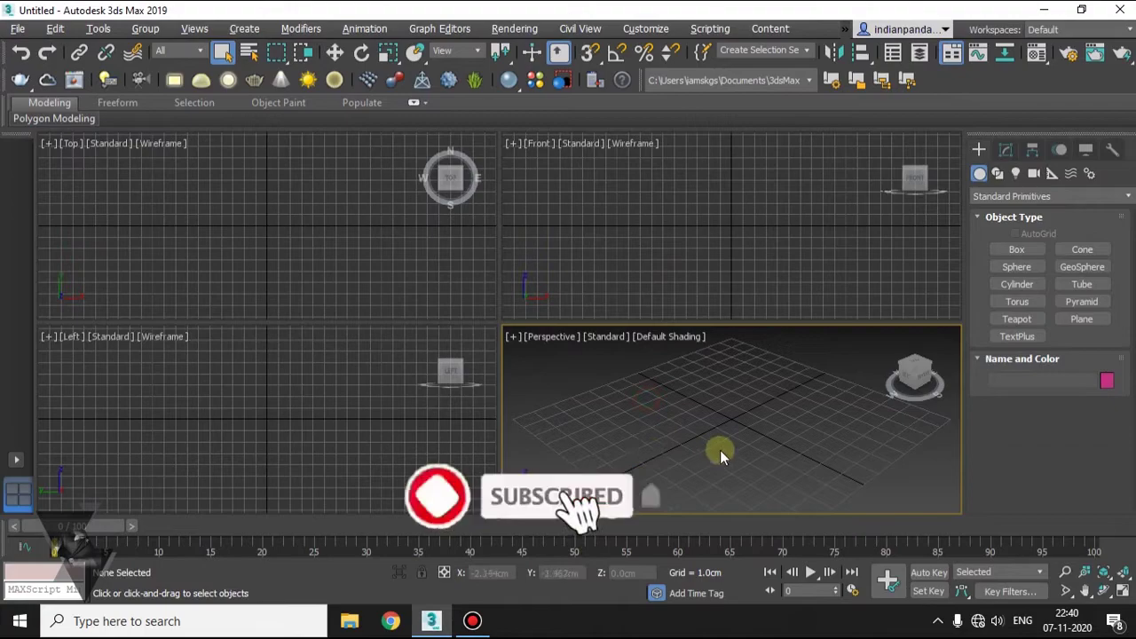
click(645, 29)
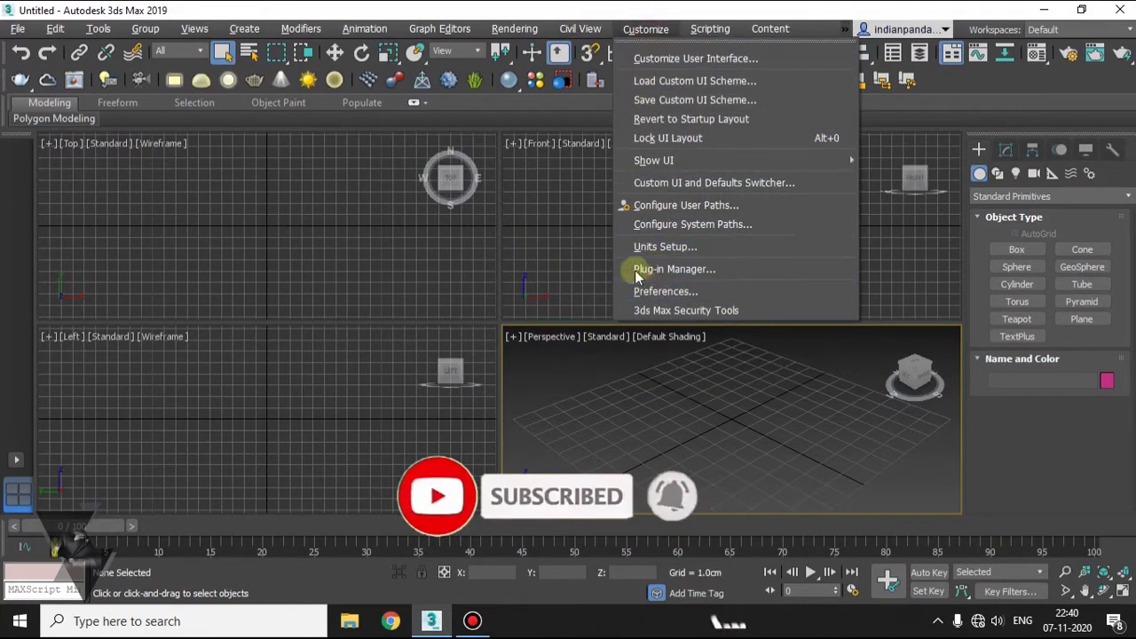
click(648, 248)
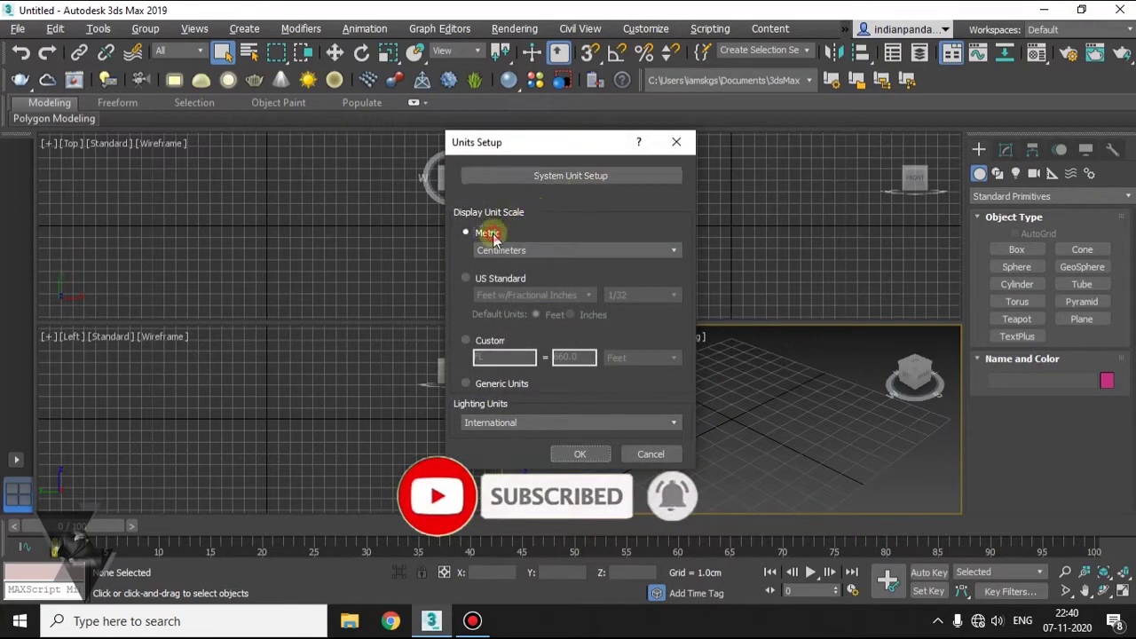
click(603, 453)
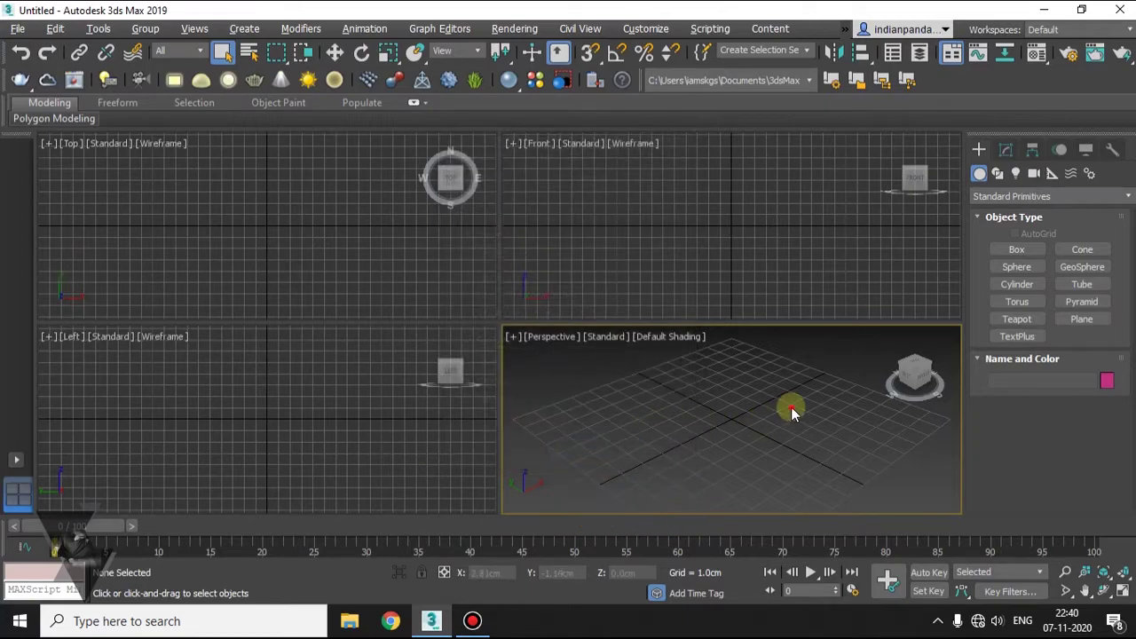
Step: Maximize the Perspective viewport and orbit it to a higher angle over the grid
key(alt+w)
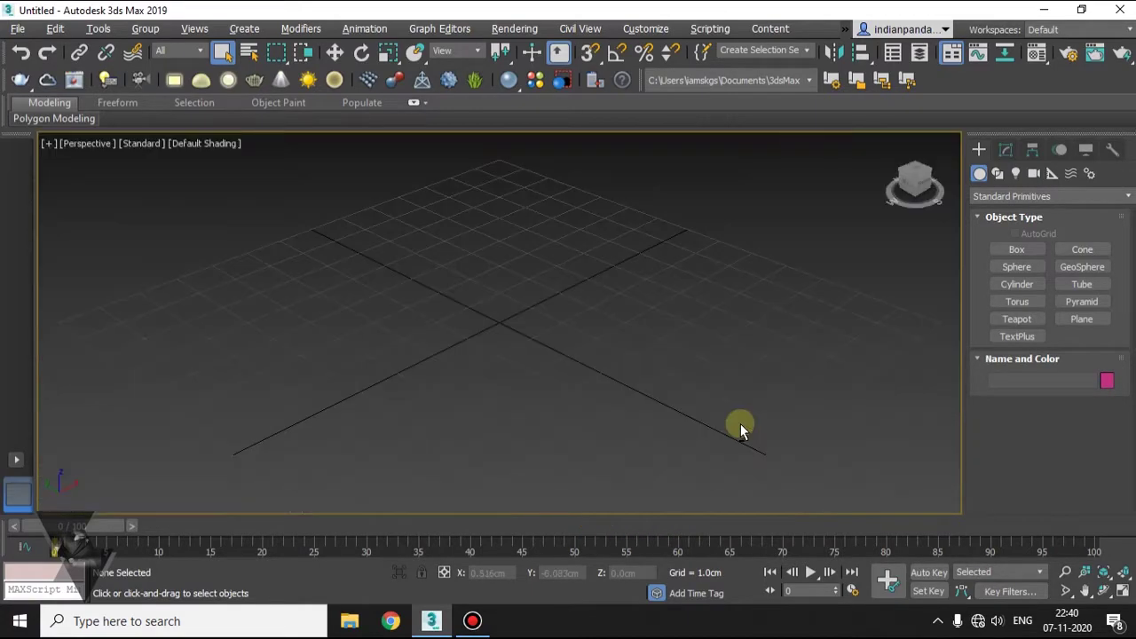
alt+middle_drag(647, 395, 652, 420)
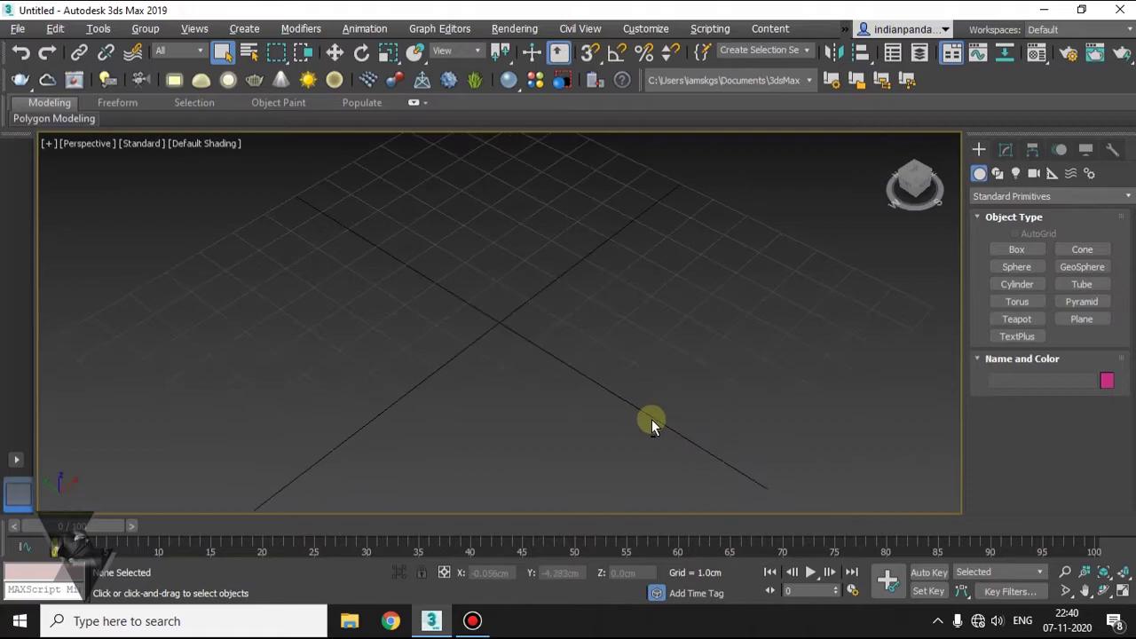
alt+middle_drag(569, 288, 604, 292)
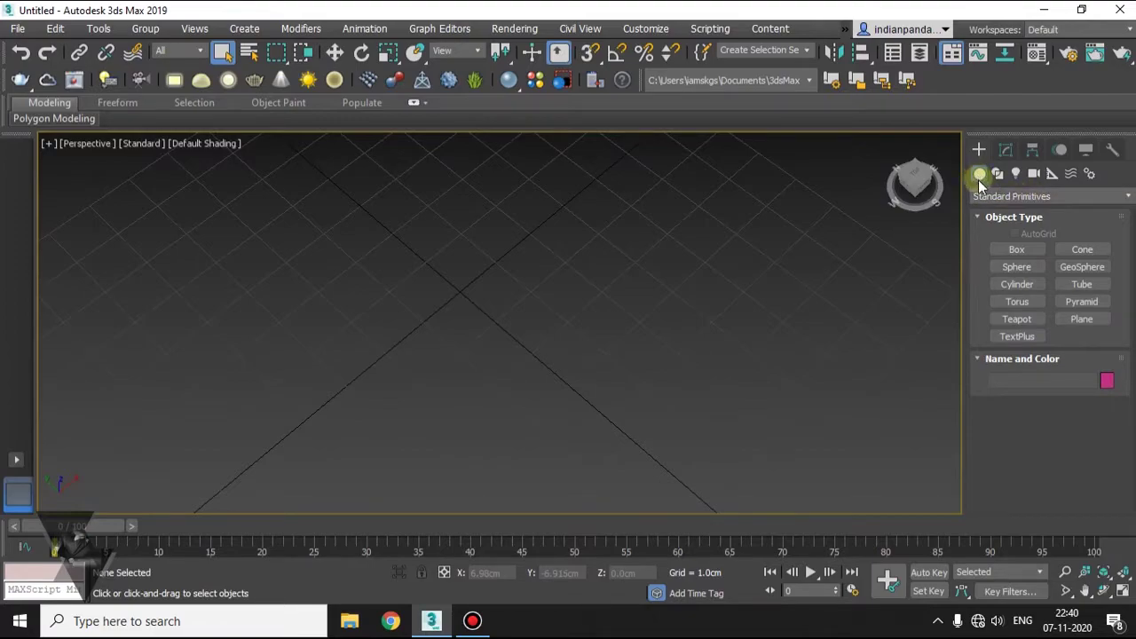
Step: Switch the geometry category to AEC Extended and start the Wall tool
click(1019, 198)
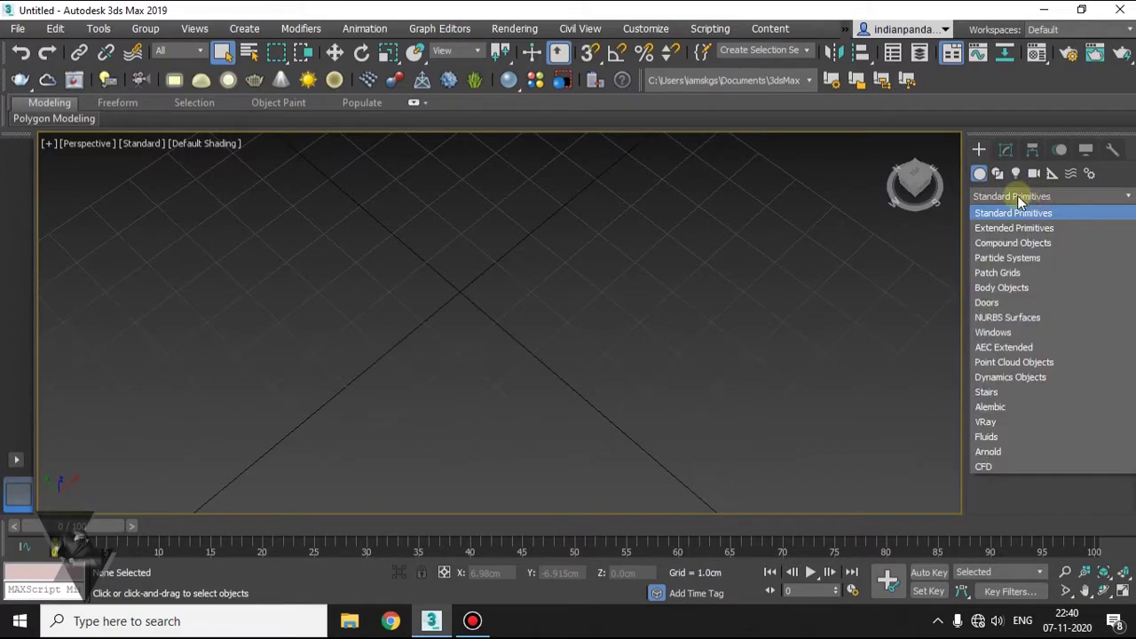
click(1029, 197)
click(1034, 198)
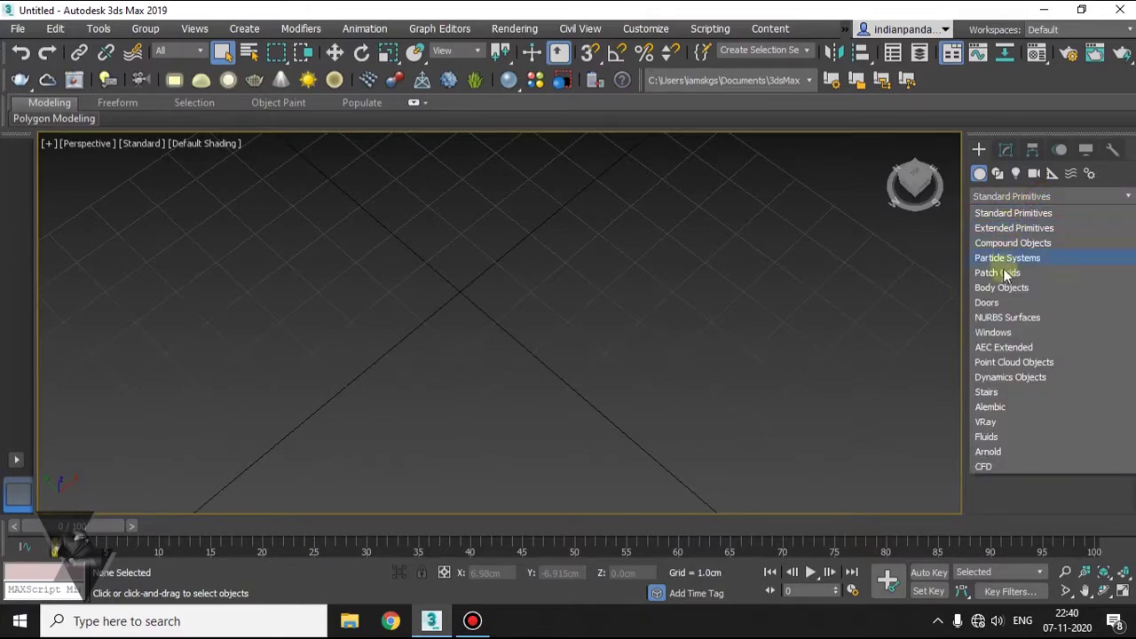
click(1007, 349)
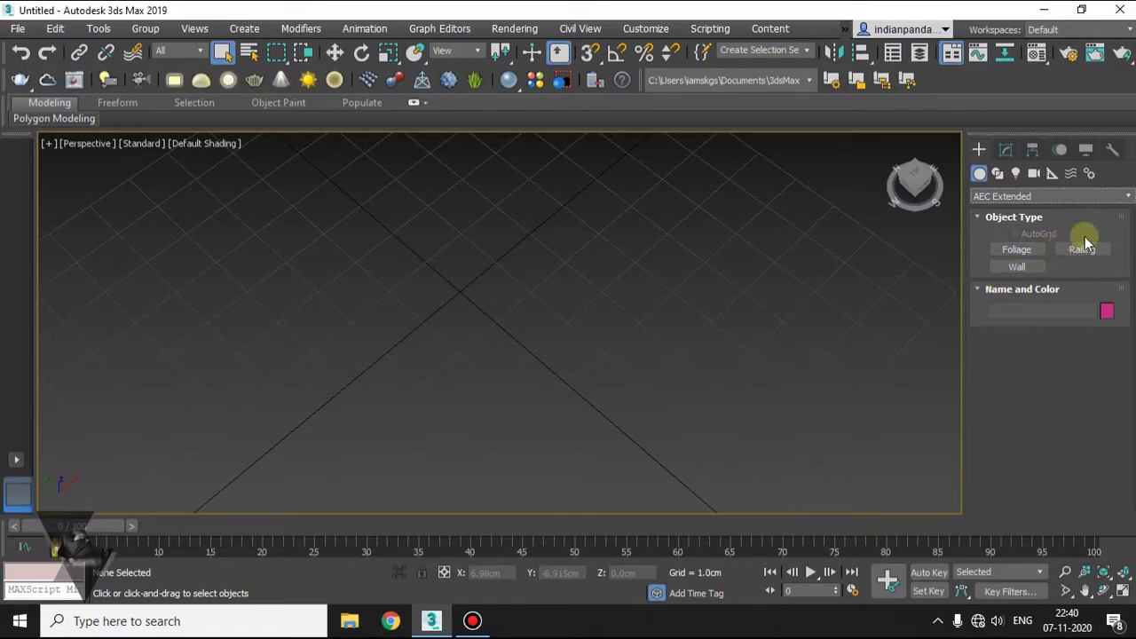
click(1027, 266)
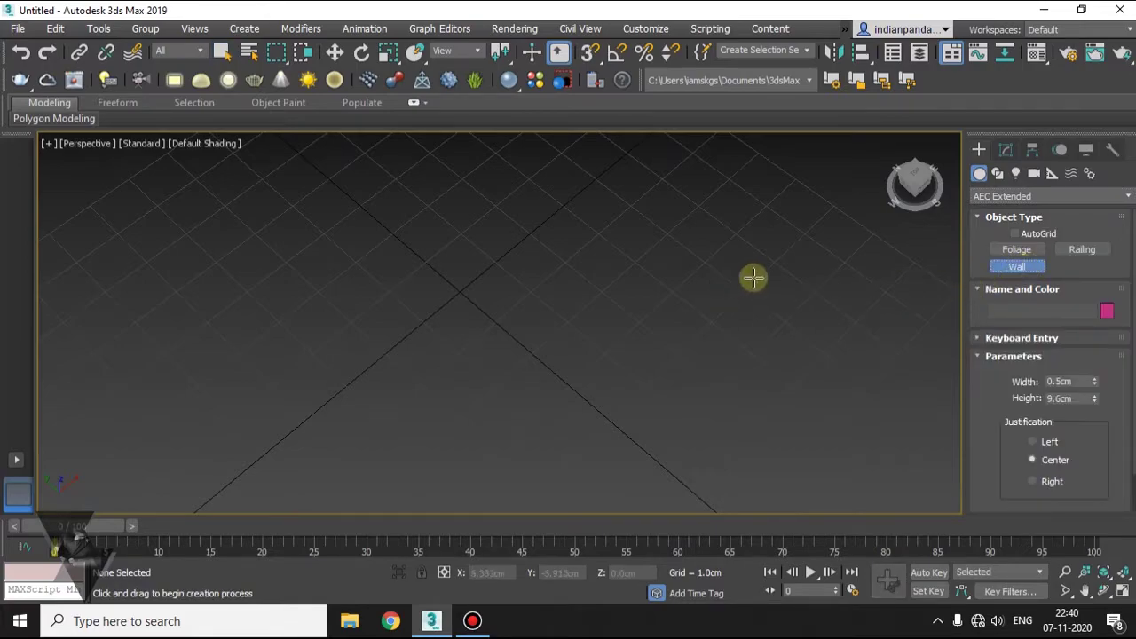
Step: Set the wall parameters to 20 cm width, 300 cm height and Center justification
scroll(598, 299, down, 6)
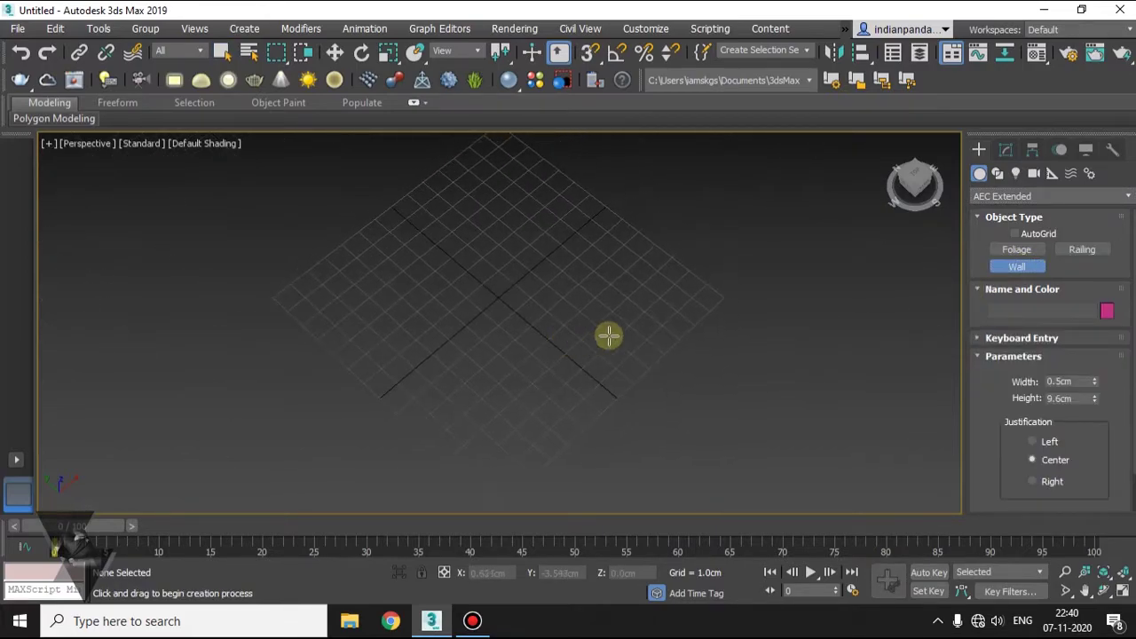
click(979, 356)
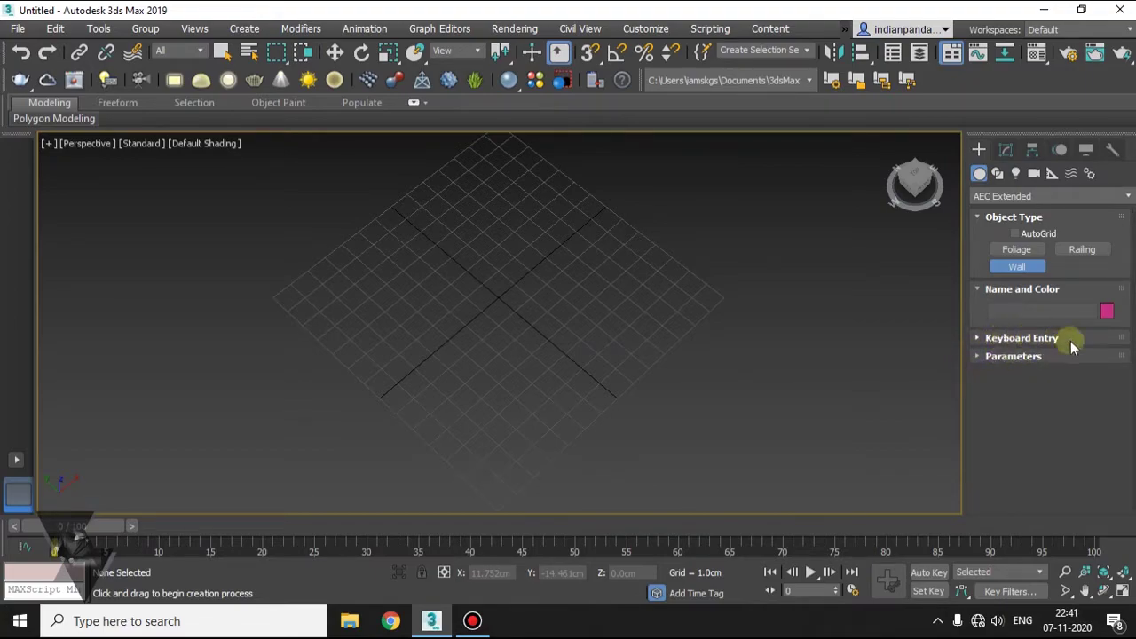
click(978, 356)
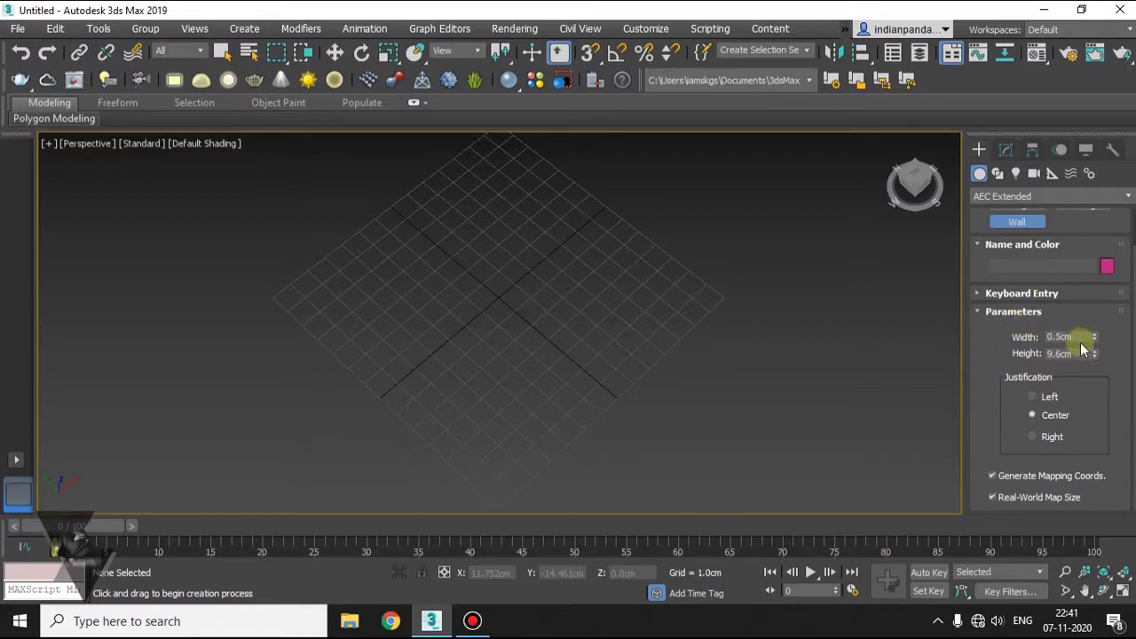
drag(1075, 336, 1021, 335)
drag(1075, 353, 991, 355)
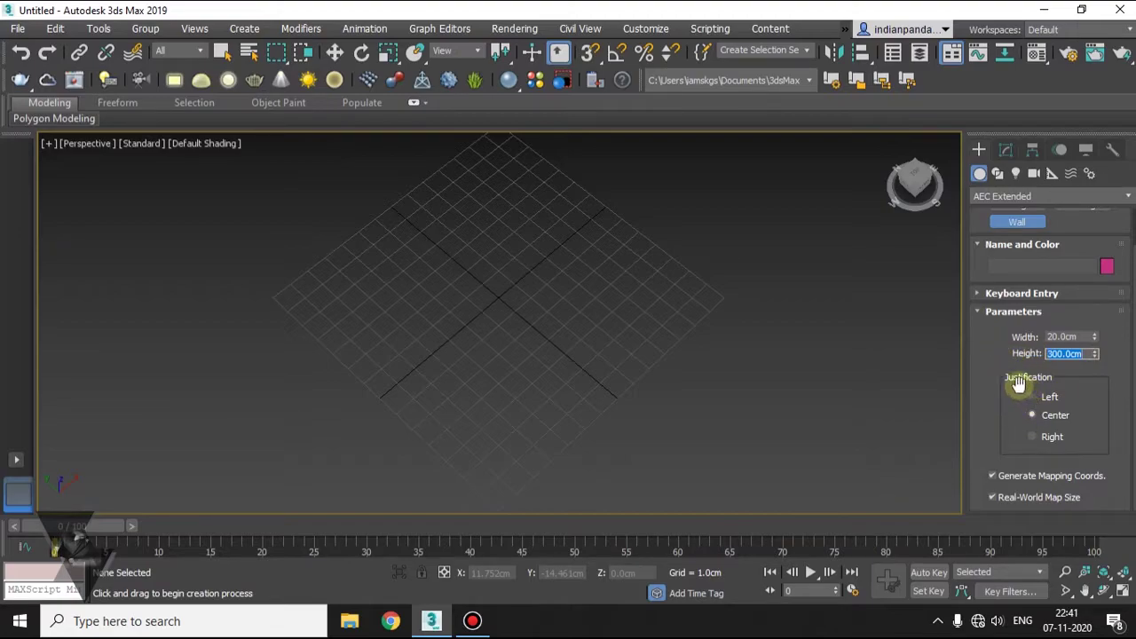
scroll(533, 432, up, 2)
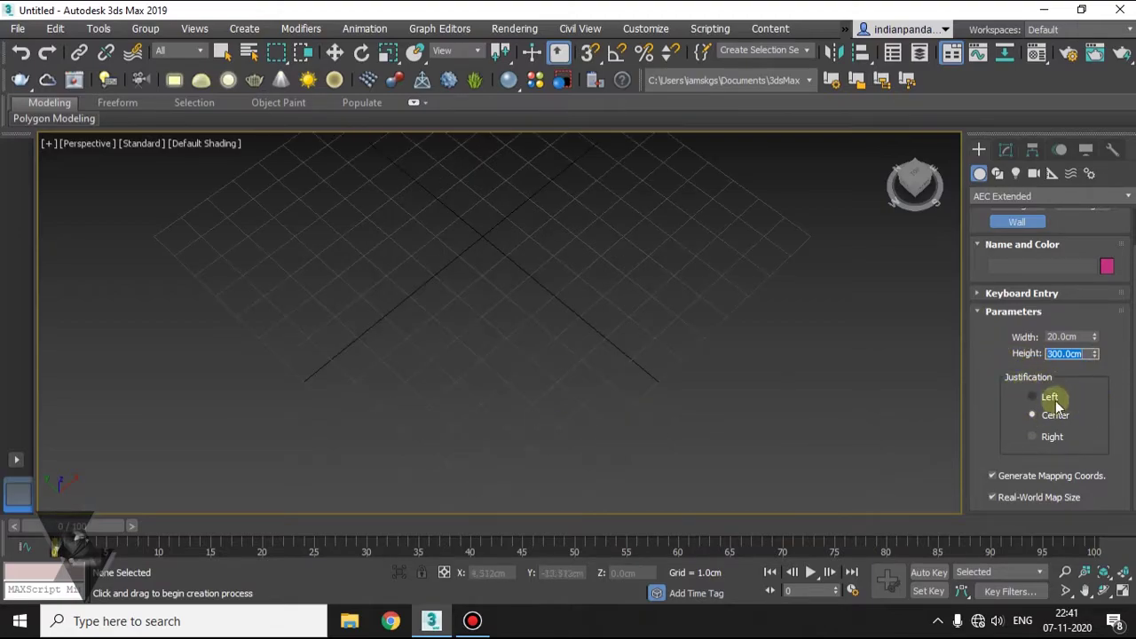
click(1035, 397)
click(1034, 419)
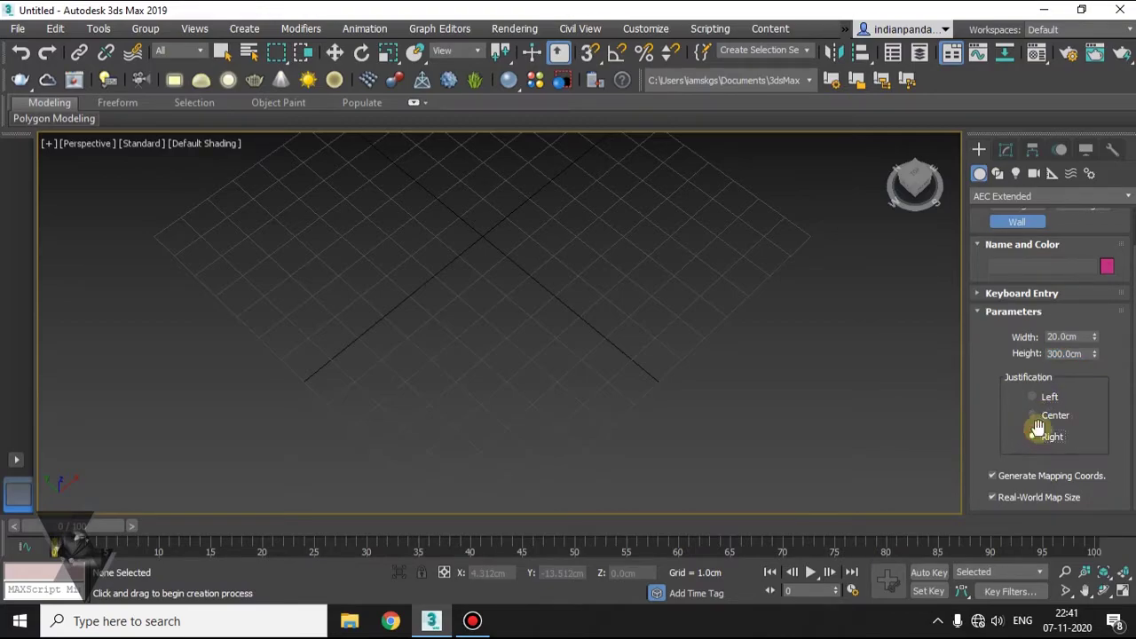
click(1034, 417)
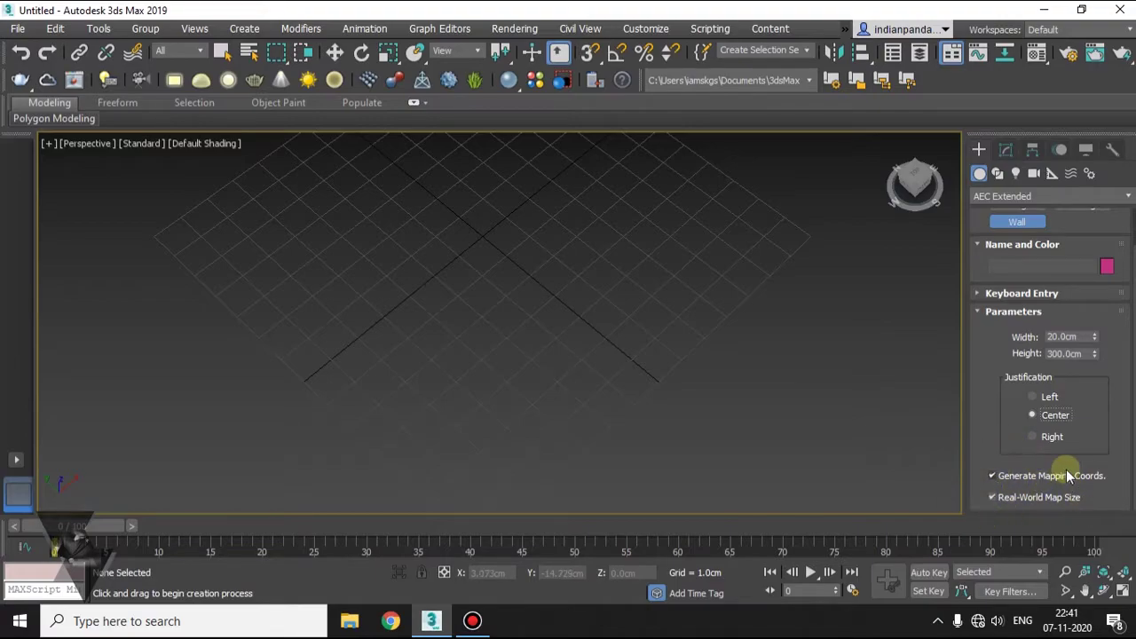
scroll(348, 287, up, 5)
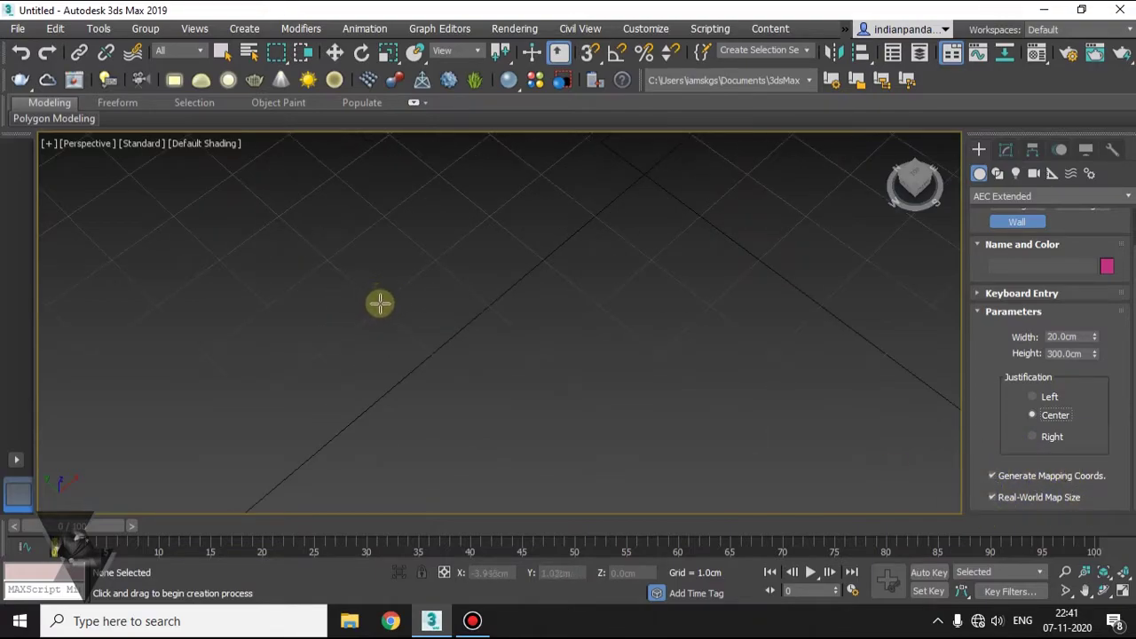
click(447, 307)
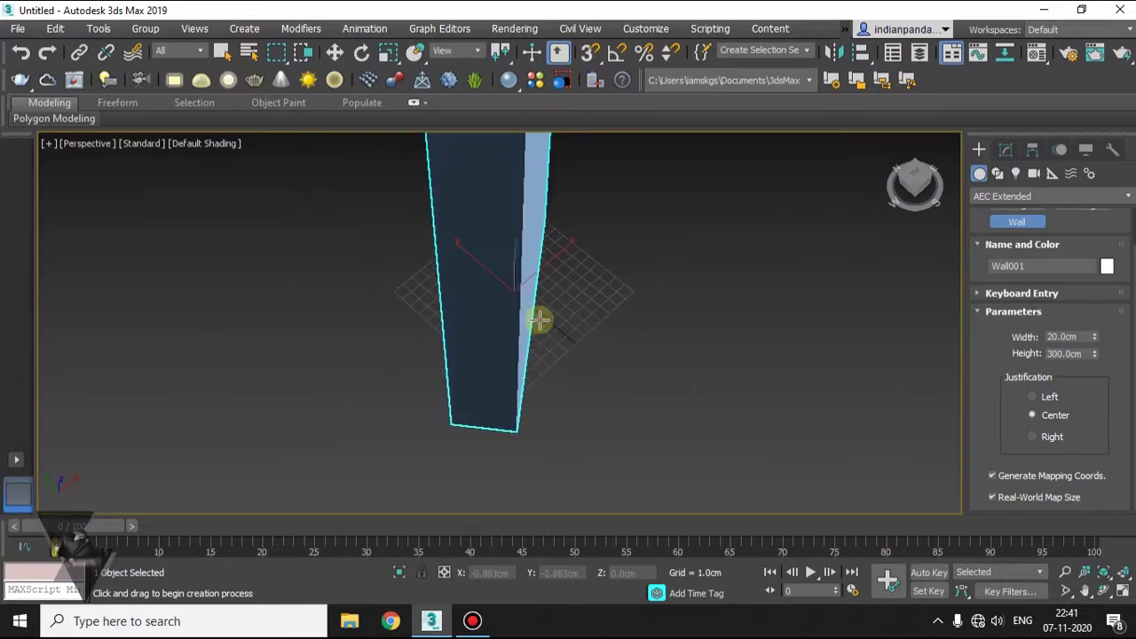
scroll(596, 285, down, 5)
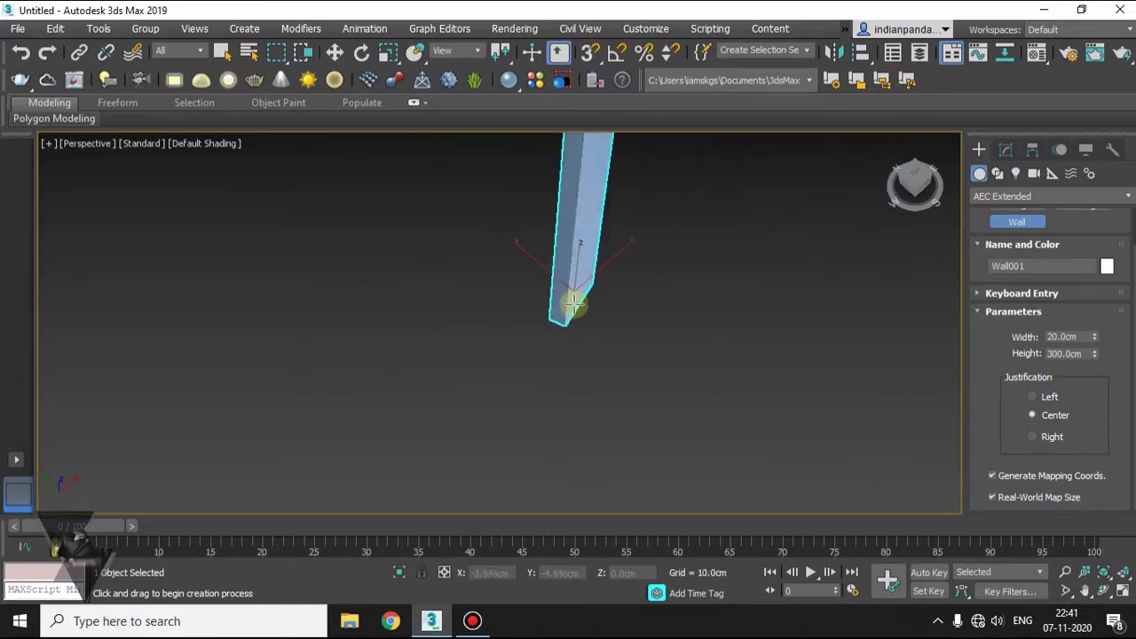
scroll(683, 369, down, 5)
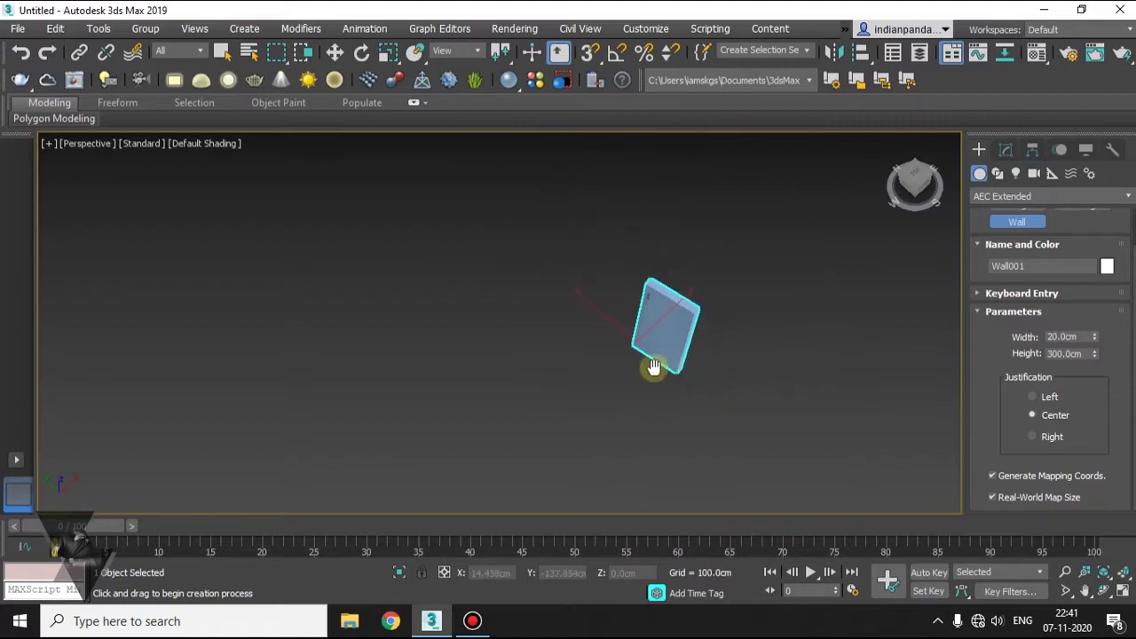
scroll(459, 331, up, 5)
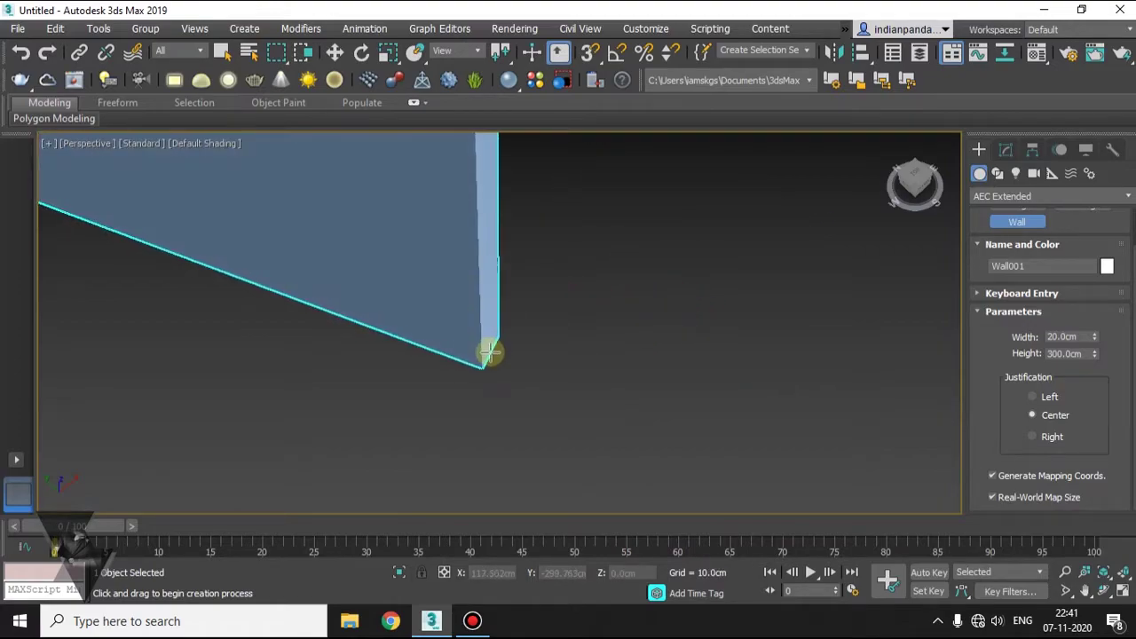
right_click(495, 354)
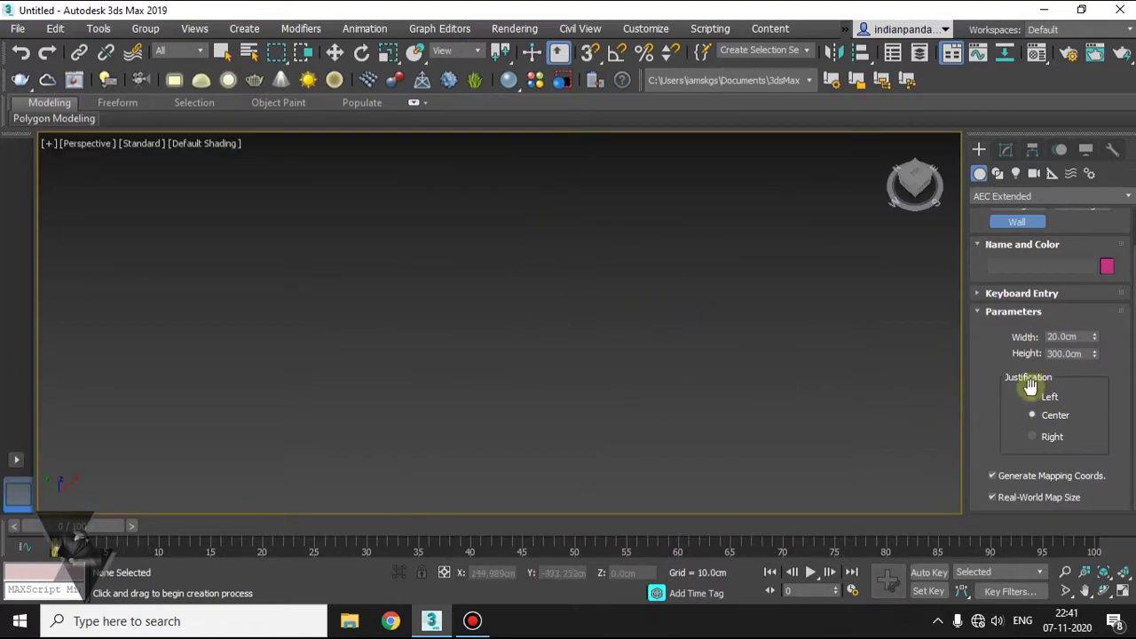
Step: Draw the first segment of a left-justified wall in the Perspective viewport
scroll(413, 287, down, 8)
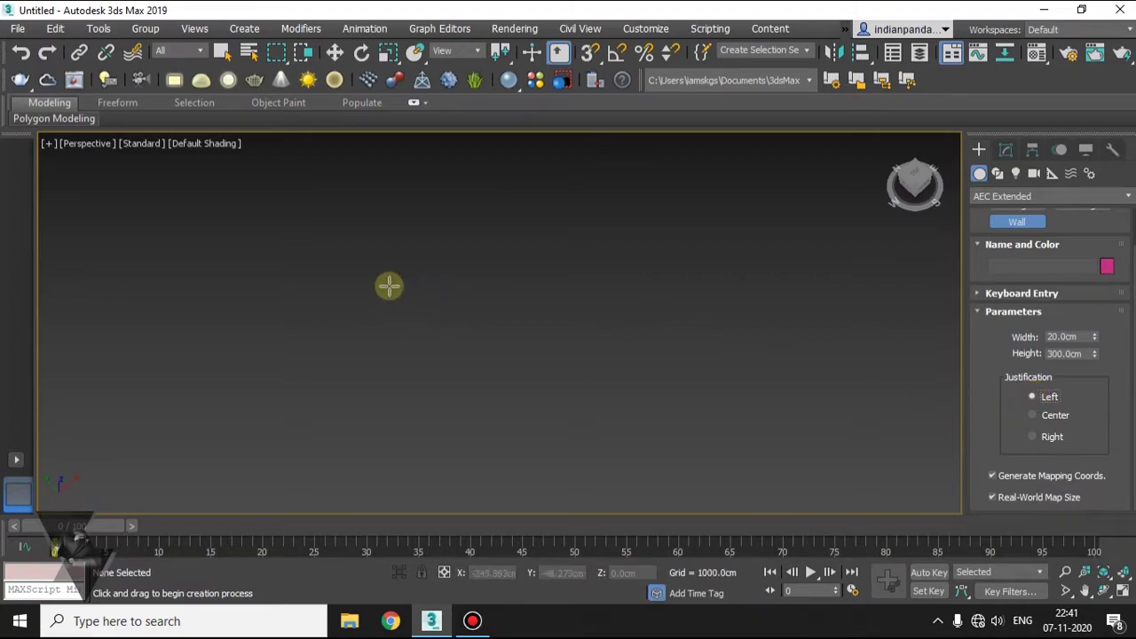
click(884, 154)
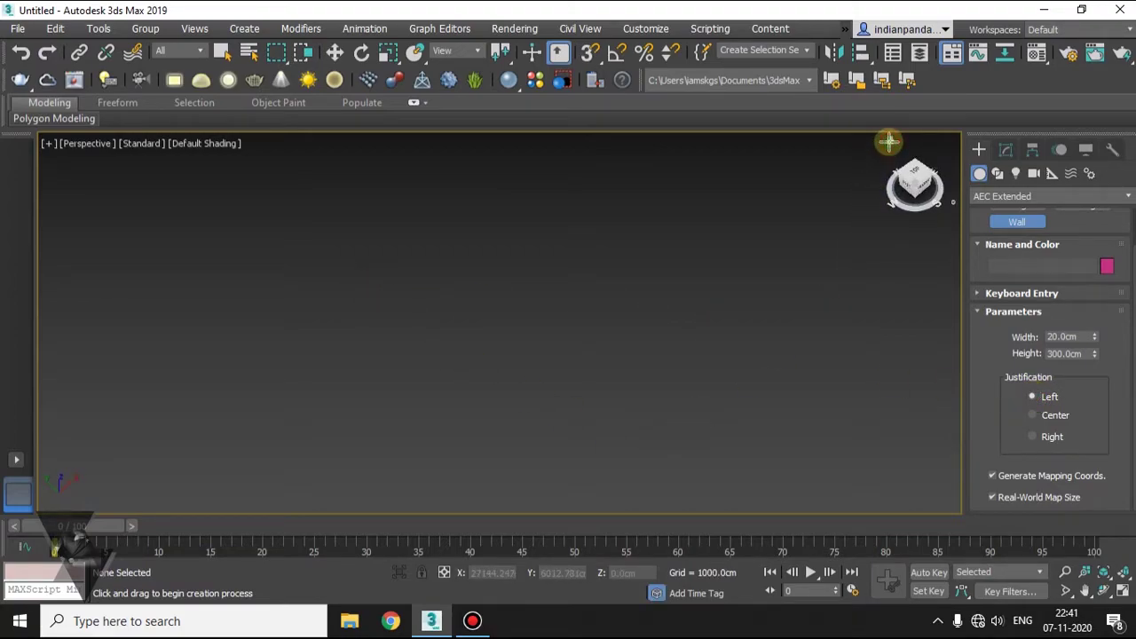
click(305, 336)
scroll(346, 330, down, 3)
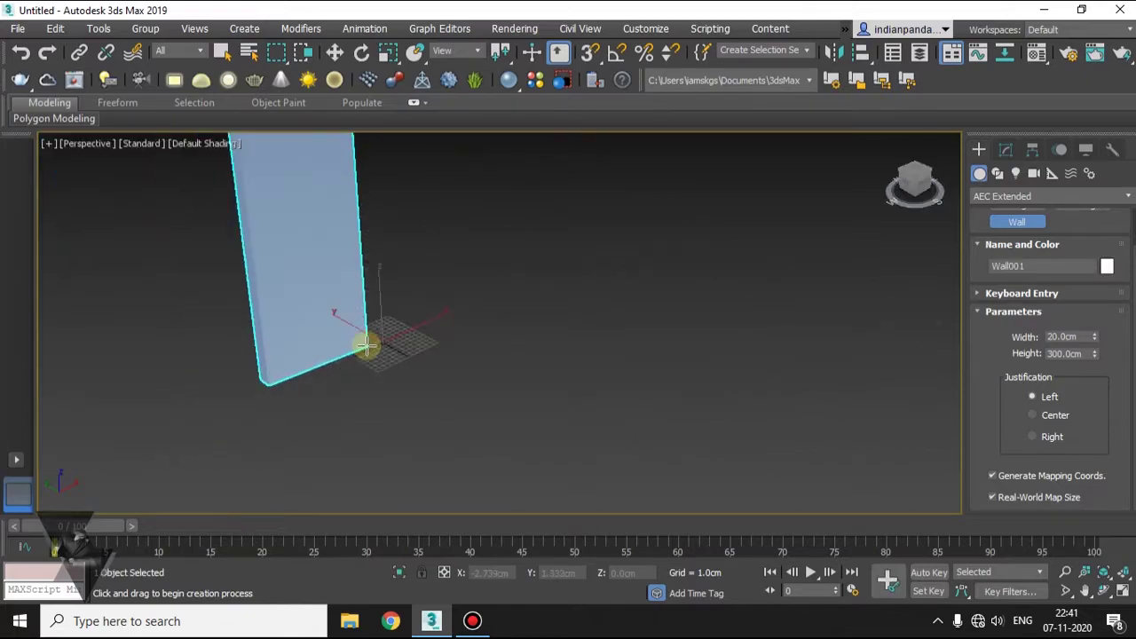
scroll(430, 410, up, 5)
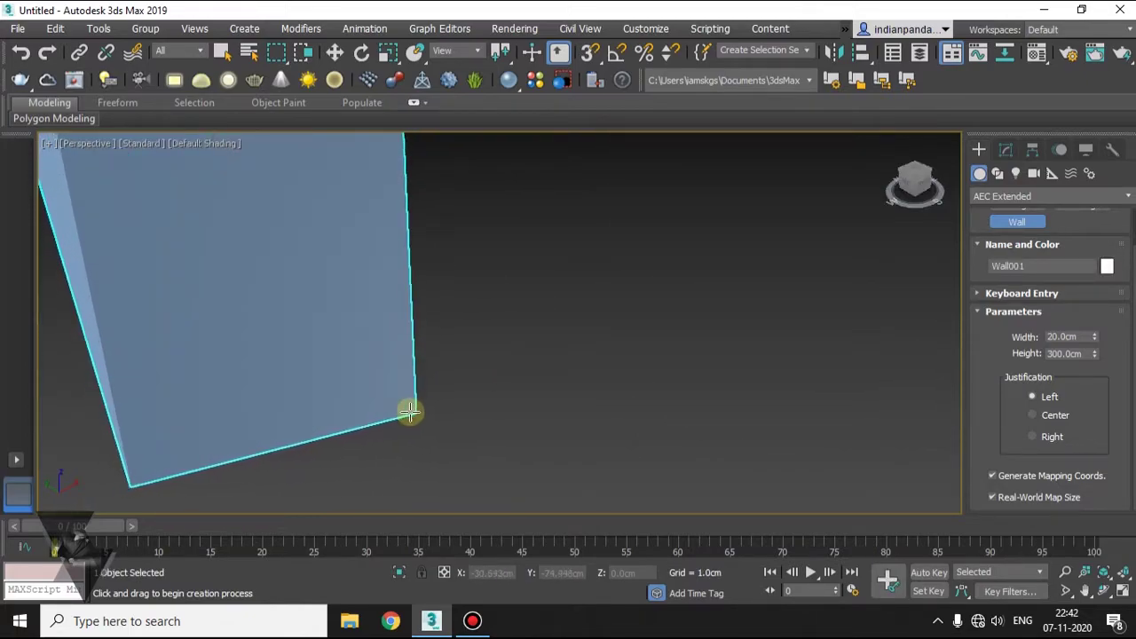
click(456, 390)
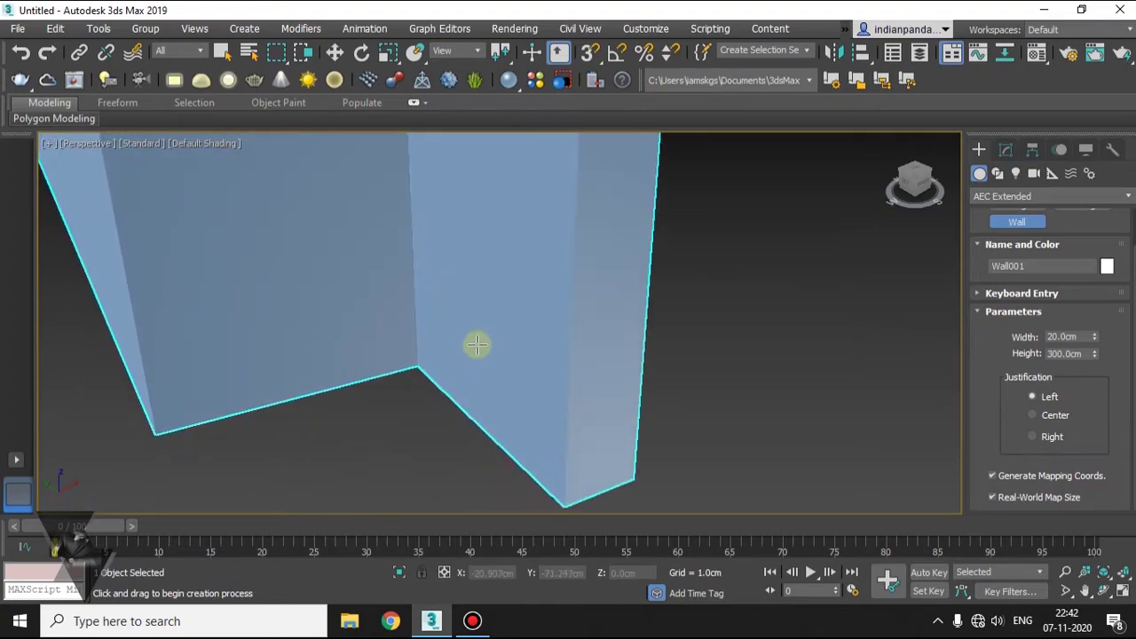
Step: Complete the left-justified wall with two more connected segments and delete the whole wall
alt+middle_drag(428, 360, 314, 433)
scroll(190, 347, down, 3)
scroll(332, 354, down, 5)
click(505, 449)
alt+middle_drag(505, 393, 633, 488)
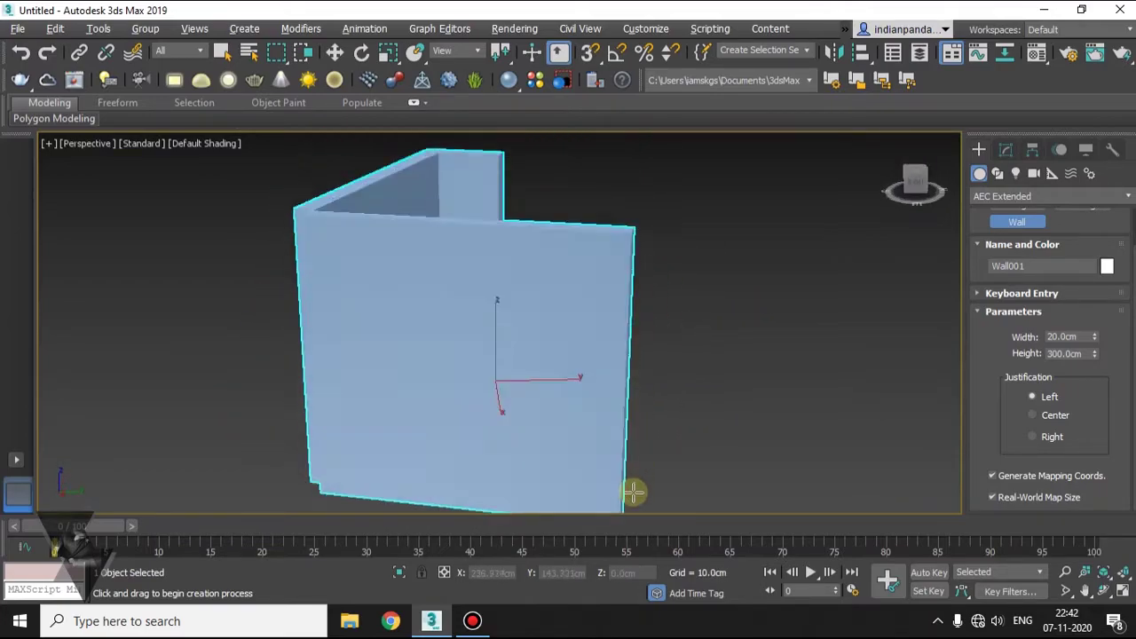
scroll(577, 408, down, 6)
alt+middle_drag(575, 424, 582, 469)
scroll(603, 443, up, 6)
alt+middle_drag(619, 418, 616, 471)
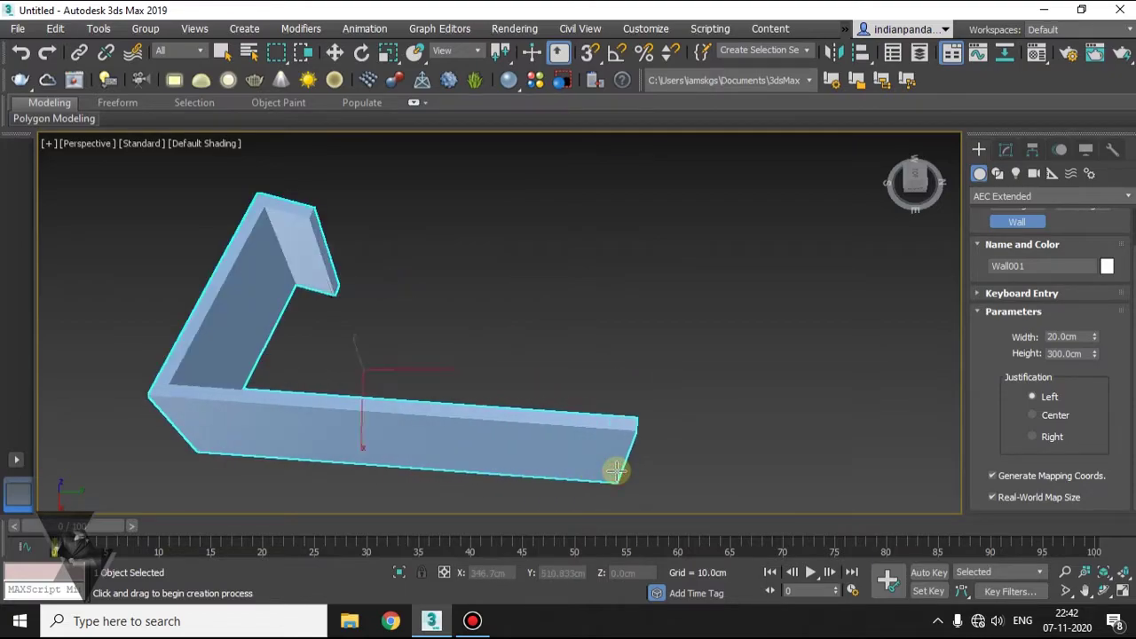
right_click(615, 470)
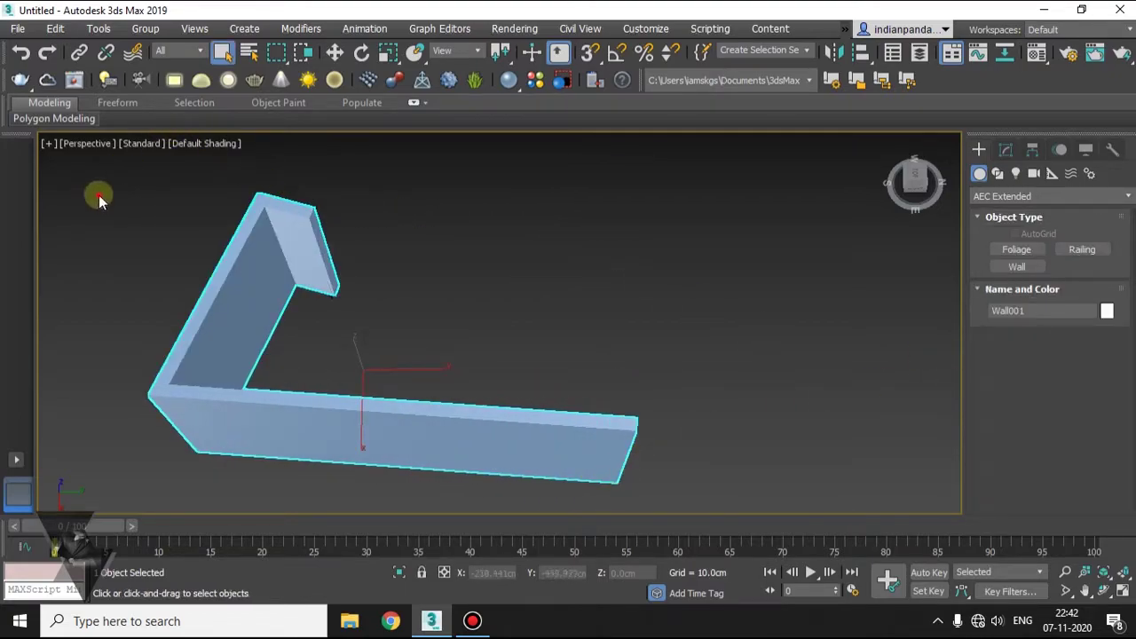
key(Delete)
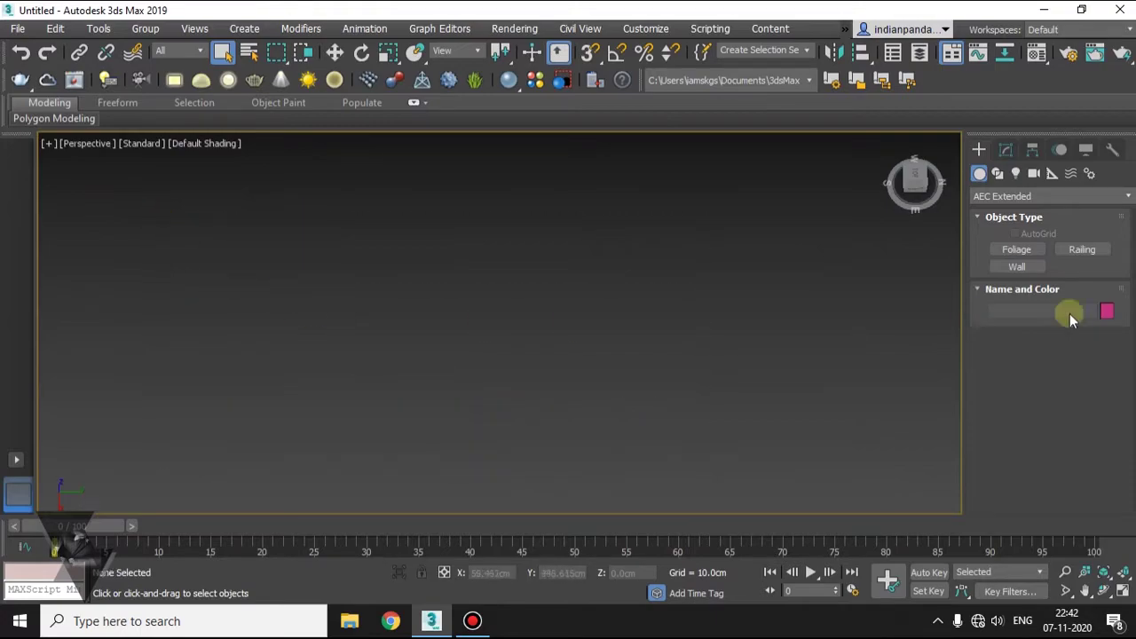
Step: Restart the Wall tool and place the wall's first point at X 0, Y 0 using Keyboard Entry coordinates
click(1006, 269)
scroll(1112, 412, down, 2)
scroll(1114, 410, up, 2)
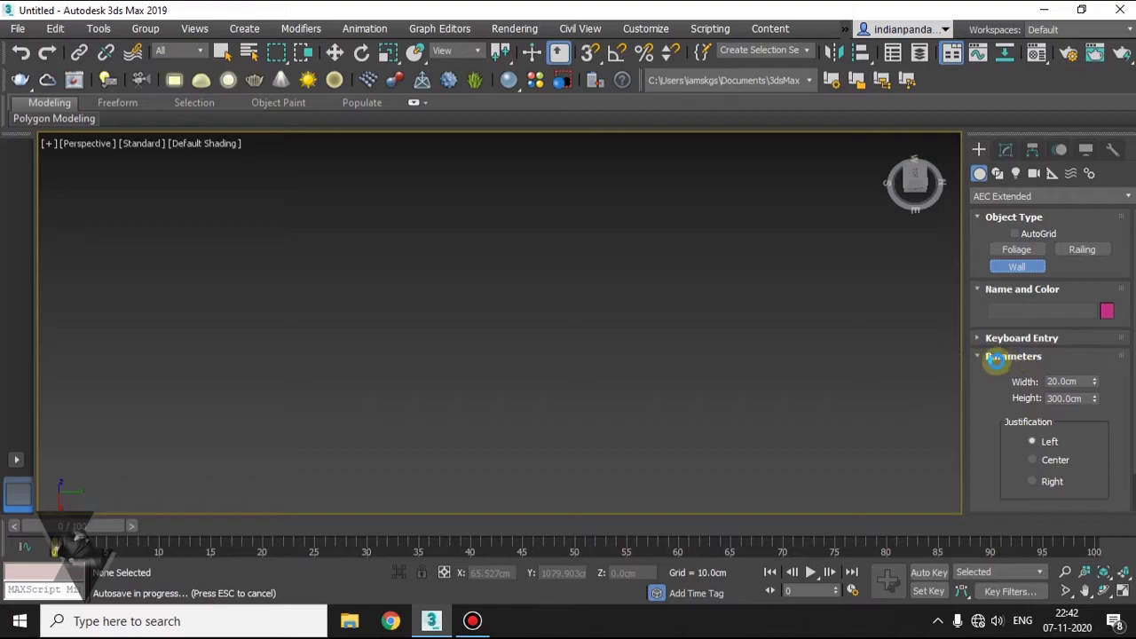
click(985, 357)
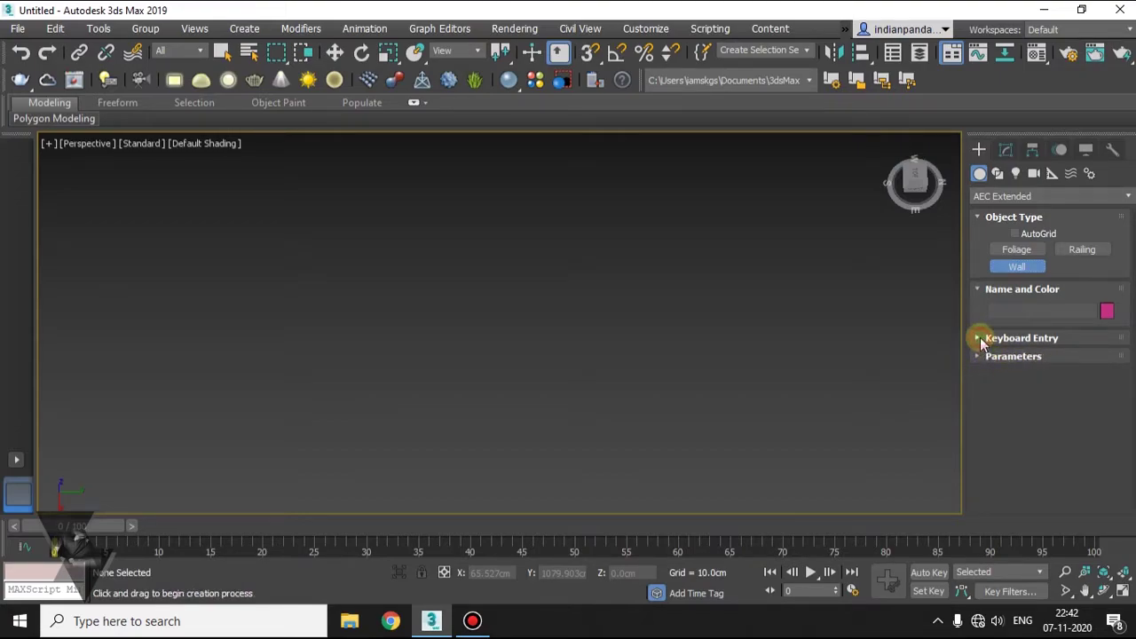
click(980, 337)
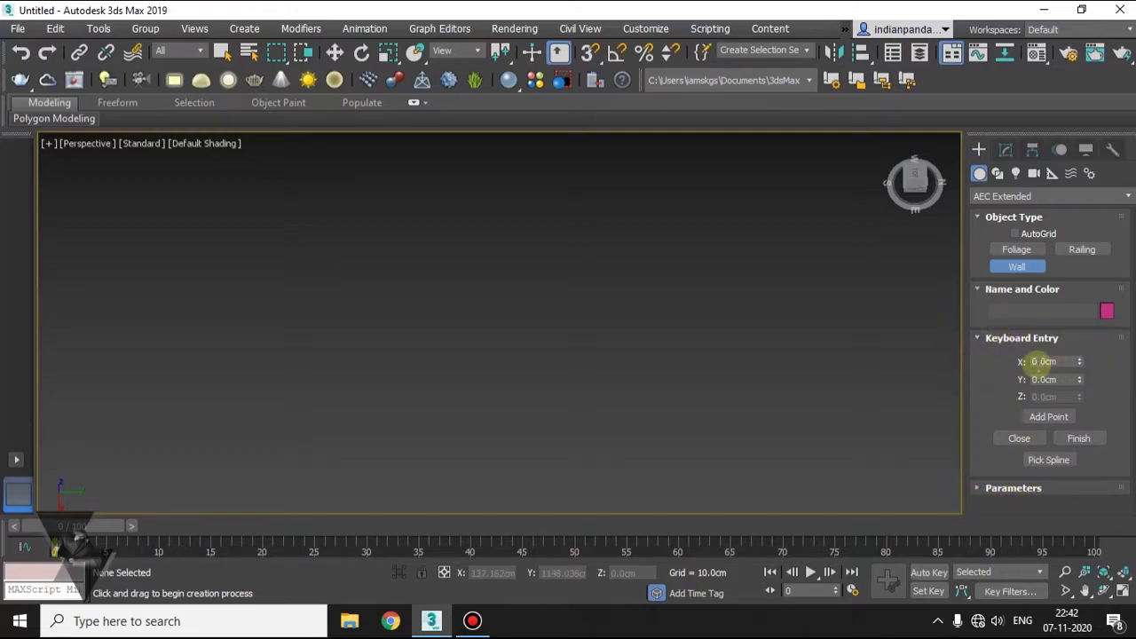
click(888, 144)
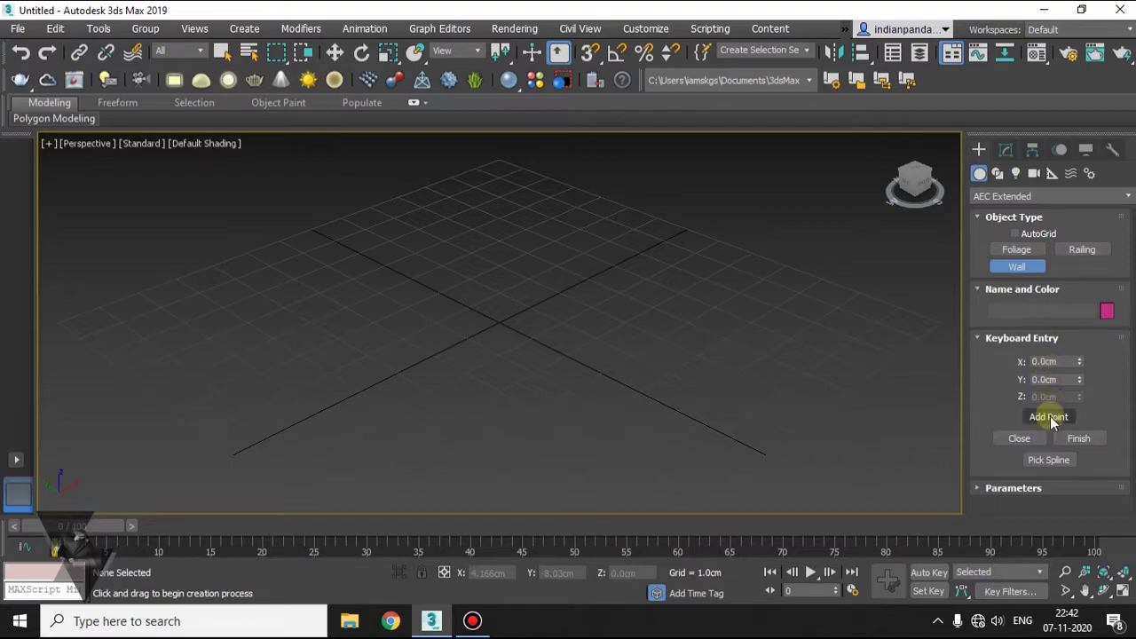
click(987, 488)
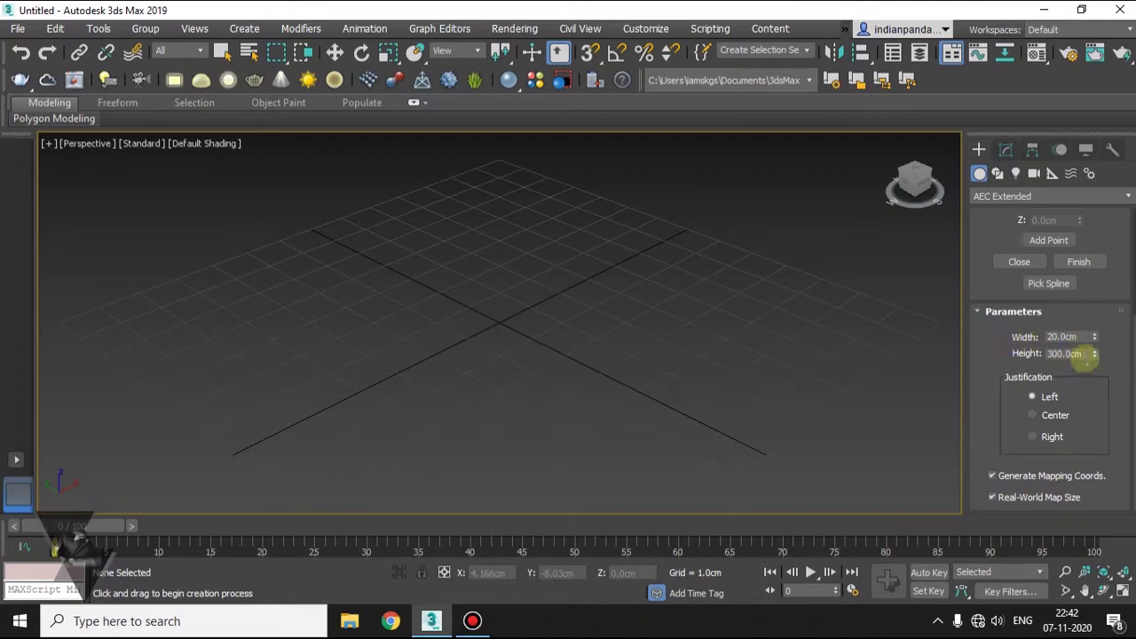
click(982, 311)
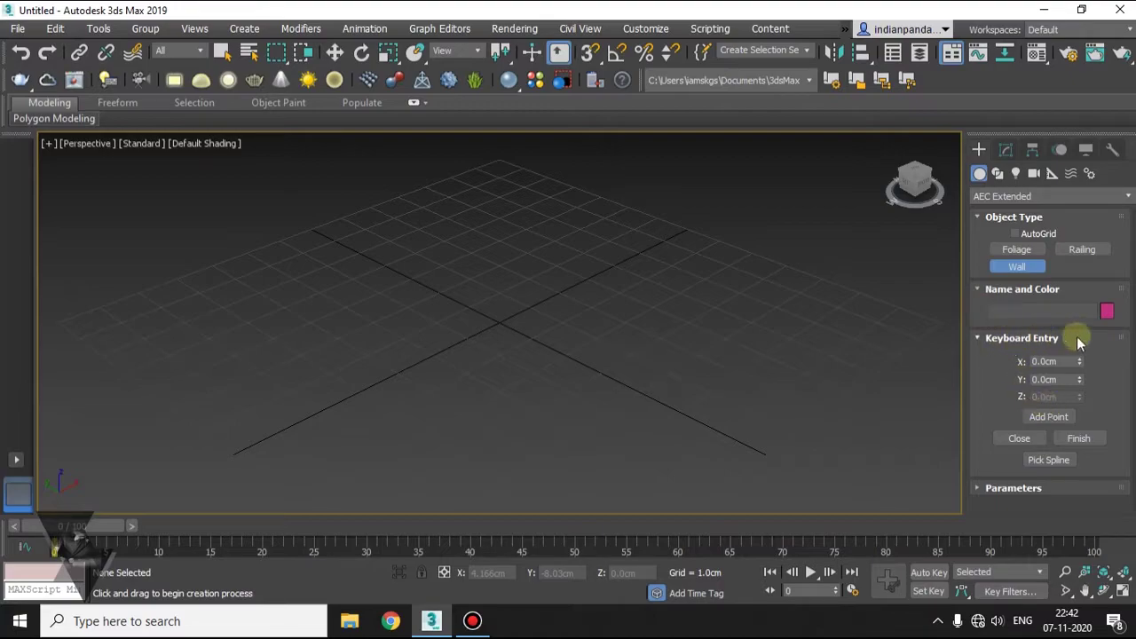
double_click(1016, 344)
scroll(492, 328, up, 2)
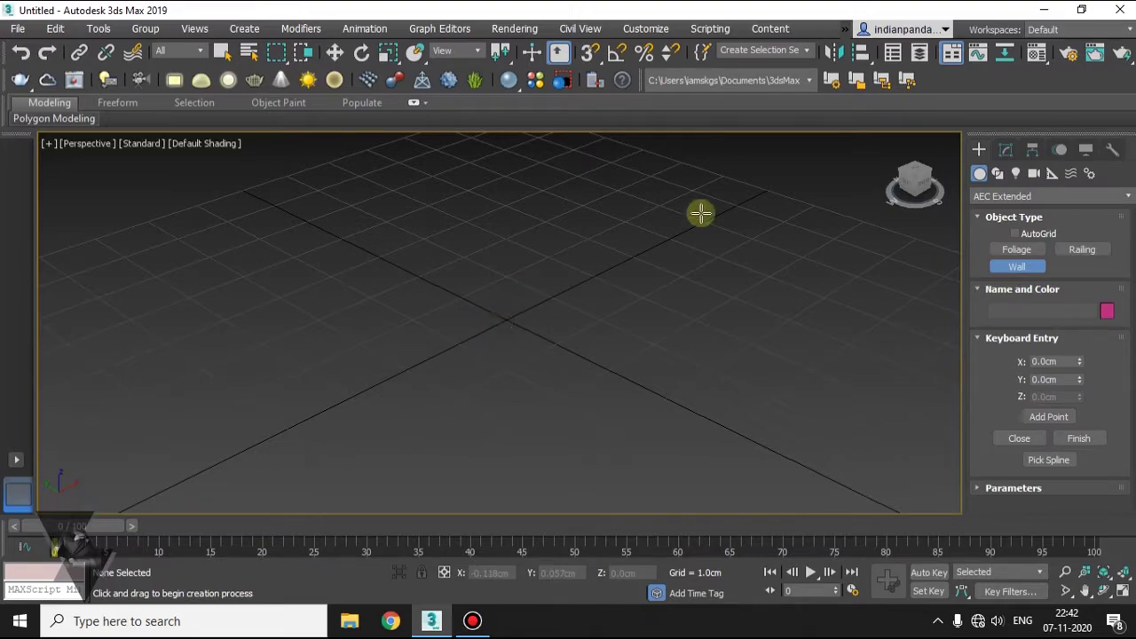
click(1046, 416)
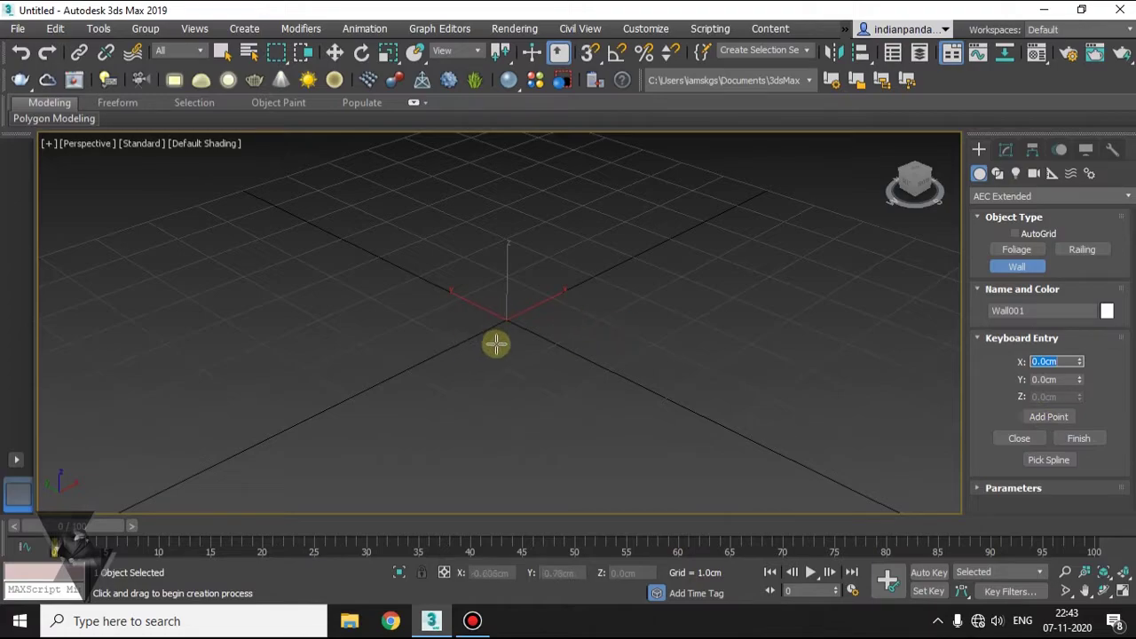
Step: Add the wall's second point at X 20 cm, Y 30 cm by entering its coordinates
click(1067, 360)
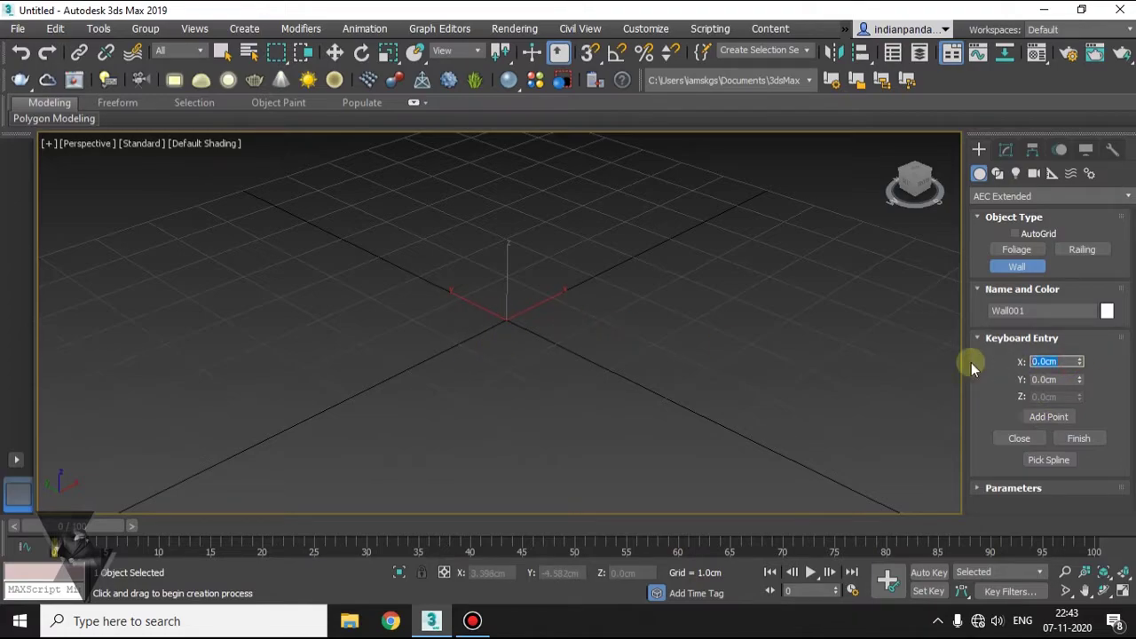
text(20)
key(Tab)
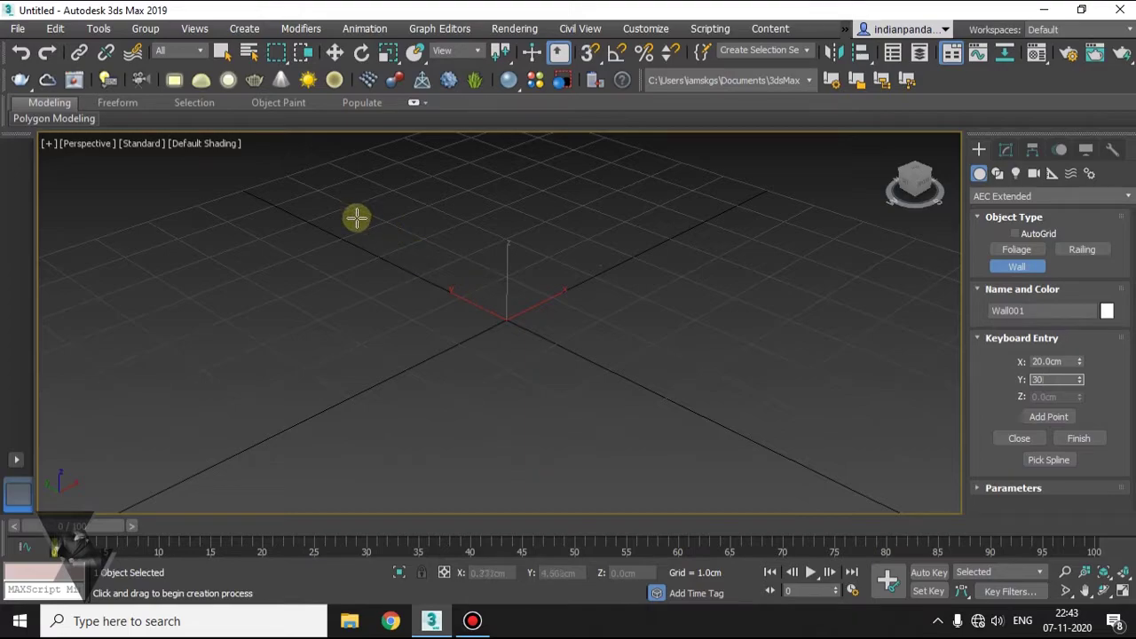
click(1048, 416)
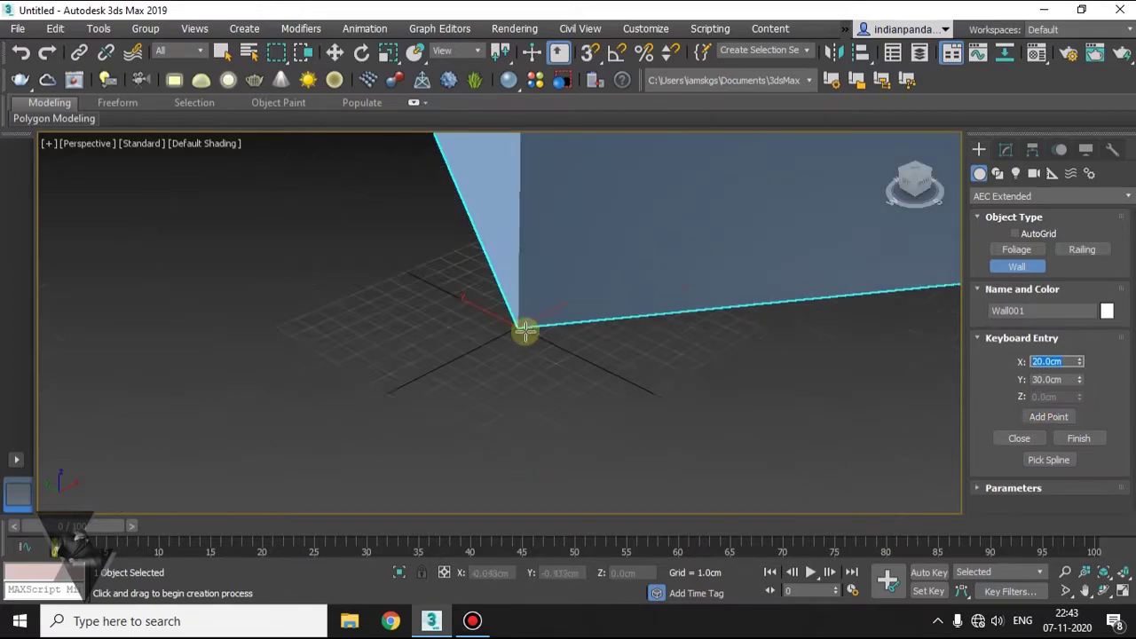
Step: Extend the wall with a third point at X 50 cm, Y 48 cm by entering its coordinates
scroll(525, 330, down, 5)
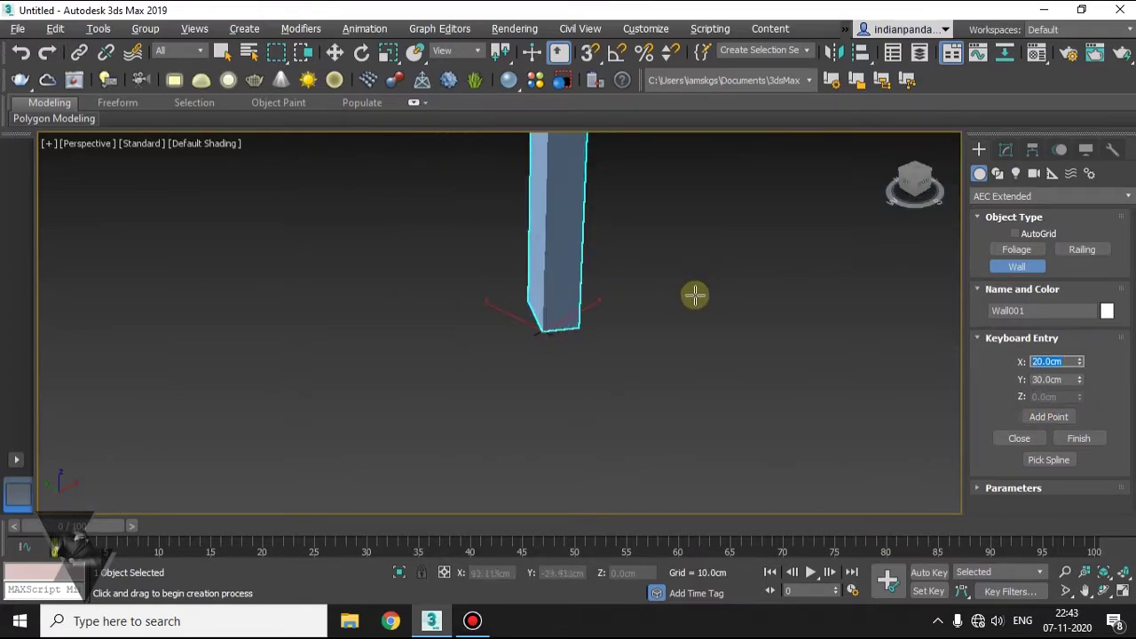
scroll(603, 319, up, 4)
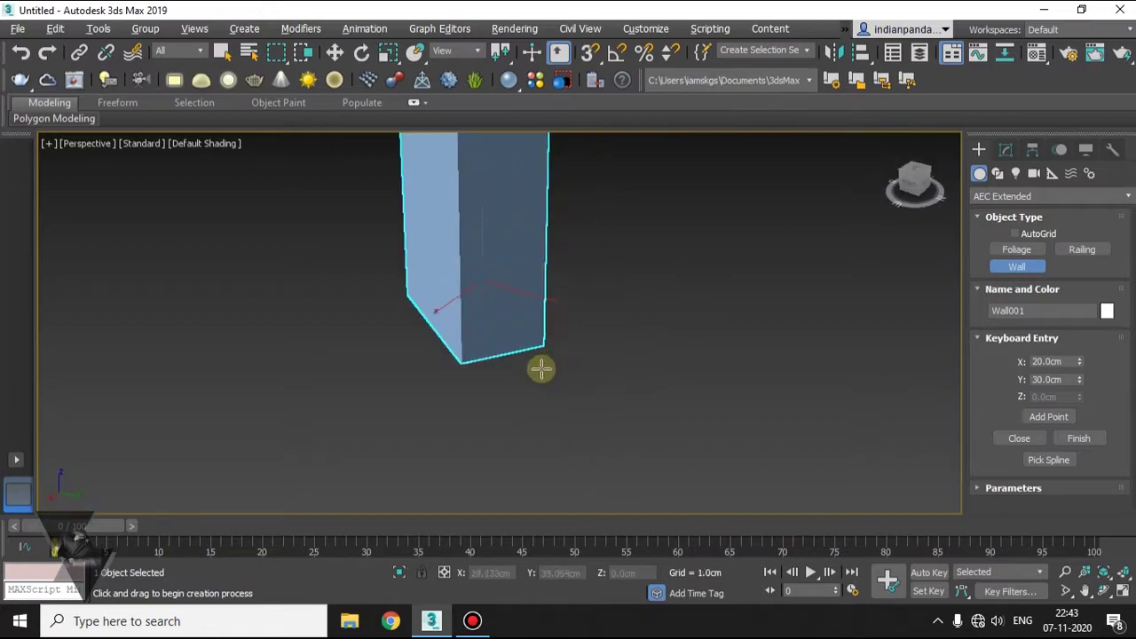
scroll(649, 396, down, 4)
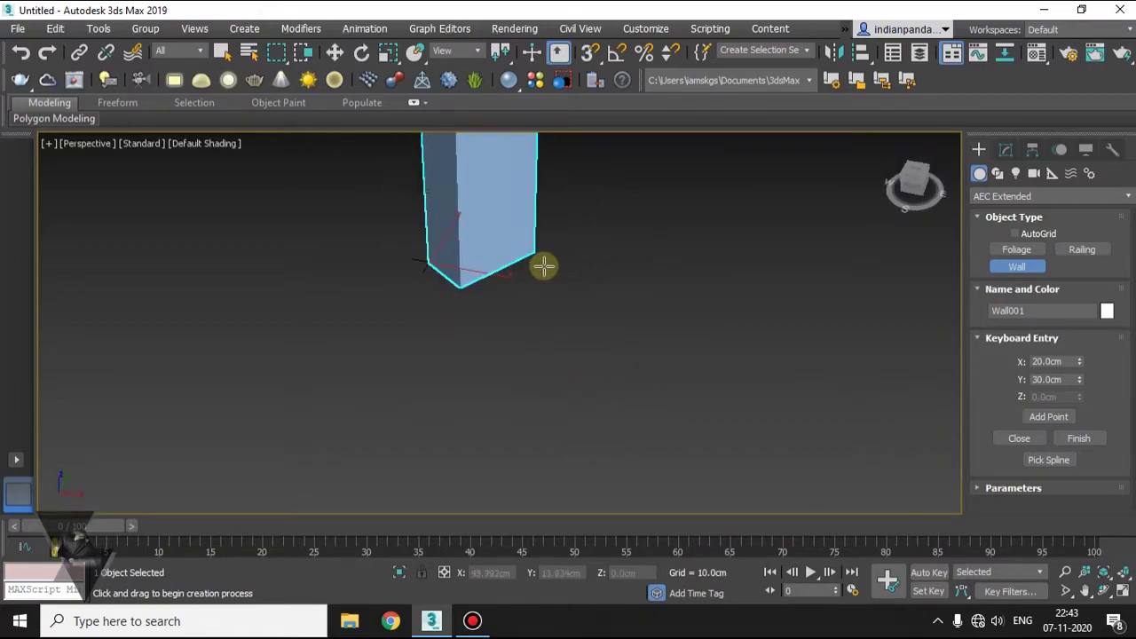
click(1060, 361)
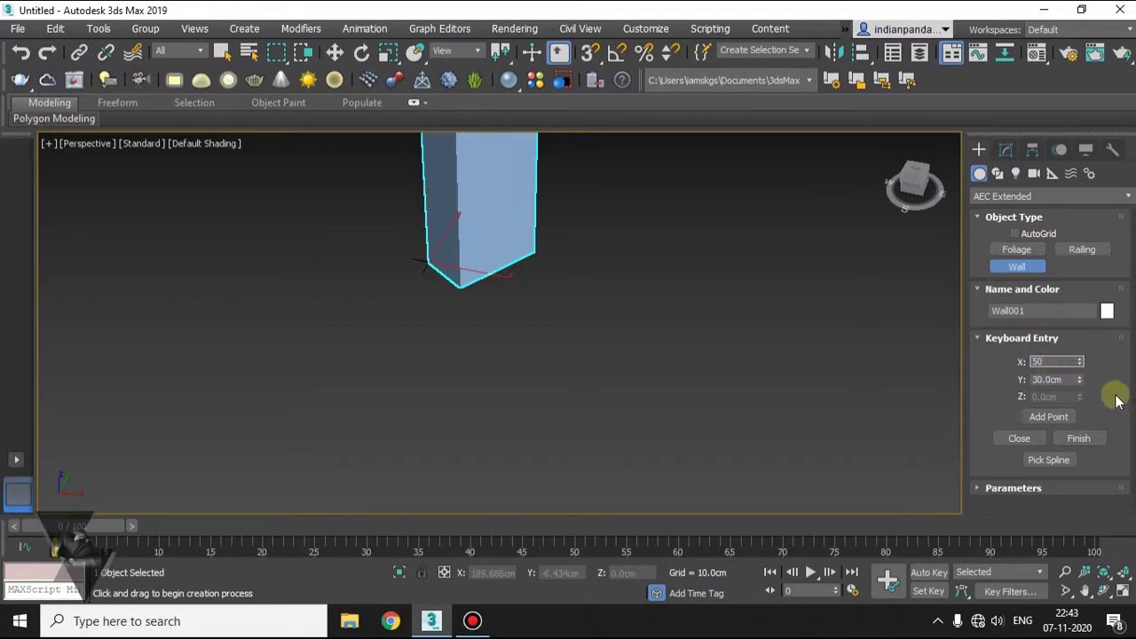
click(1054, 379)
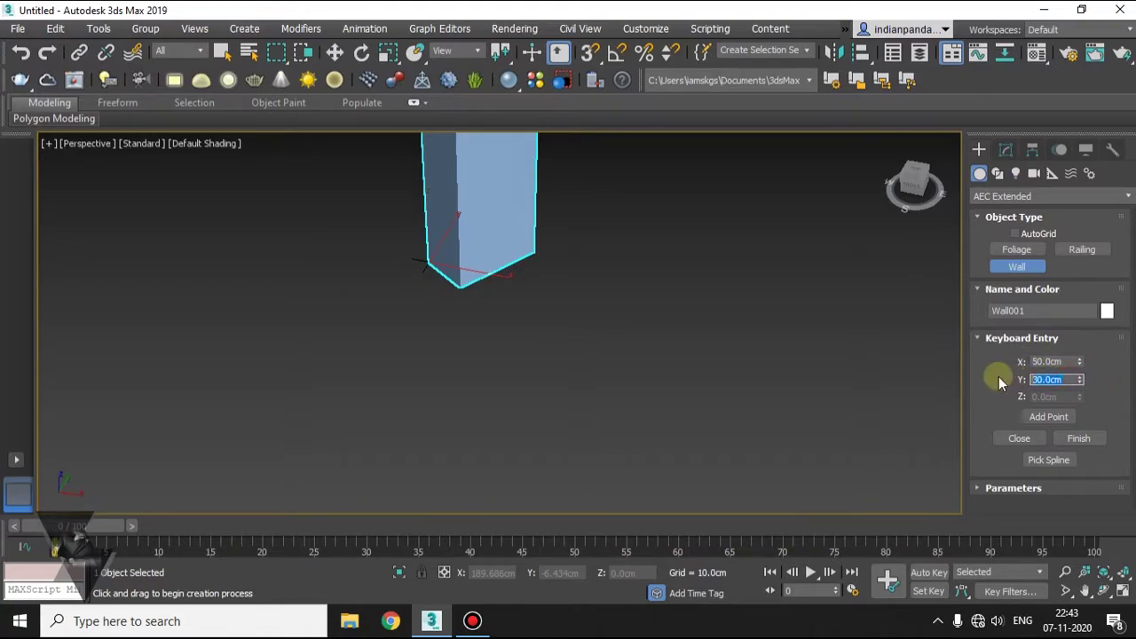
text(48)
click(1056, 415)
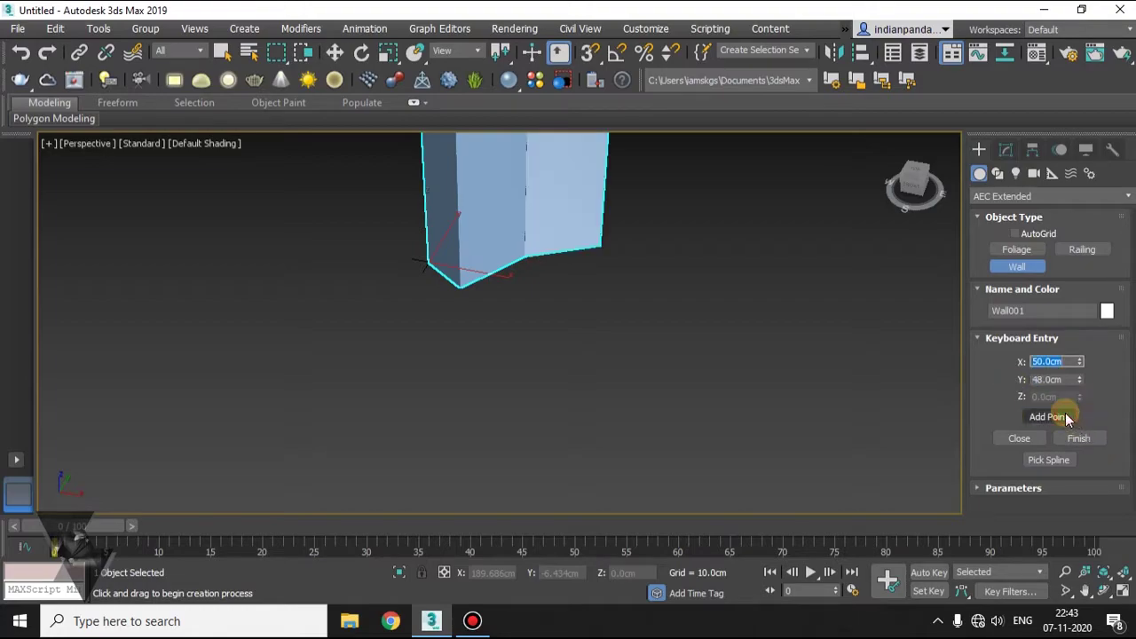
Step: Finish the wall built from entered coordinates, leave the Wall tool and delete the wall
middle_drag(539, 271, 532, 432)
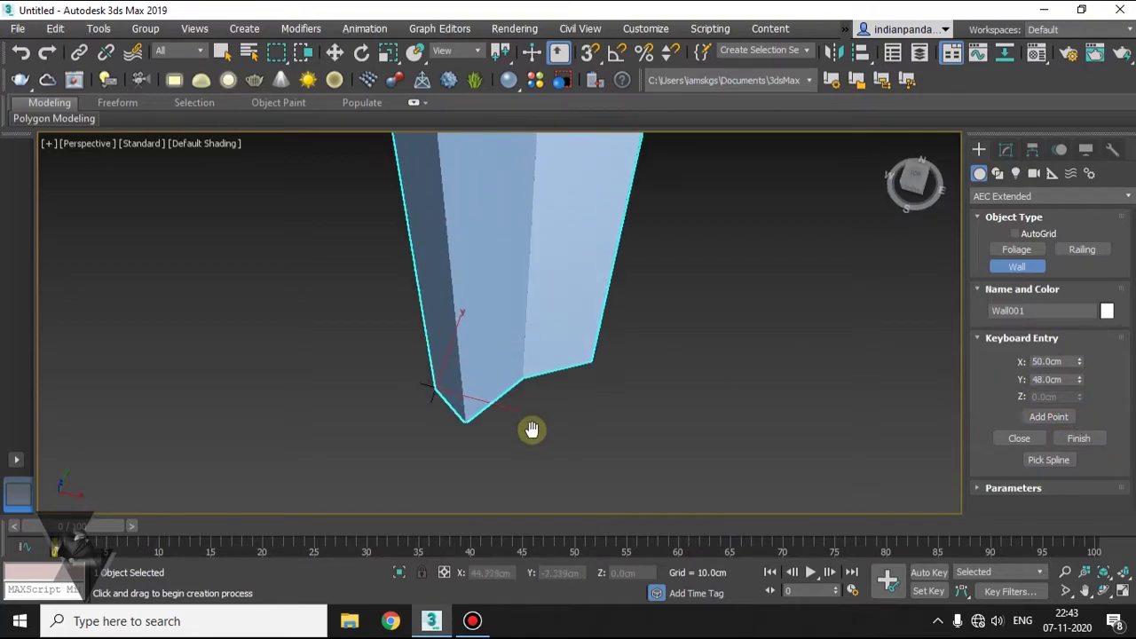
alt+middle_drag(595, 316, 574, 446)
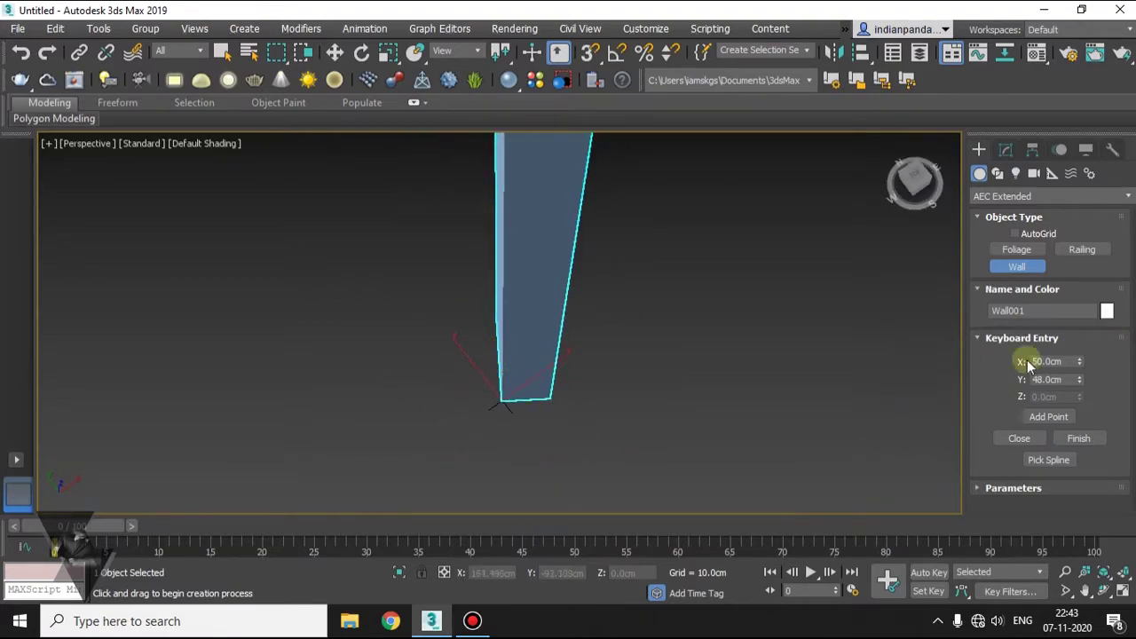
click(1078, 438)
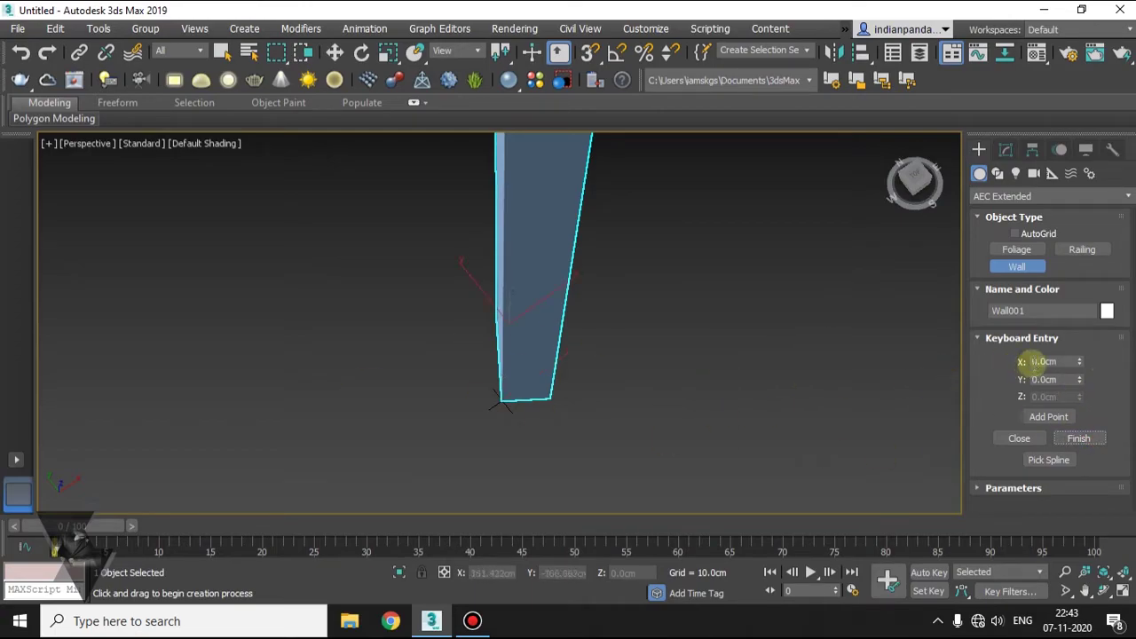
right_click(700, 434)
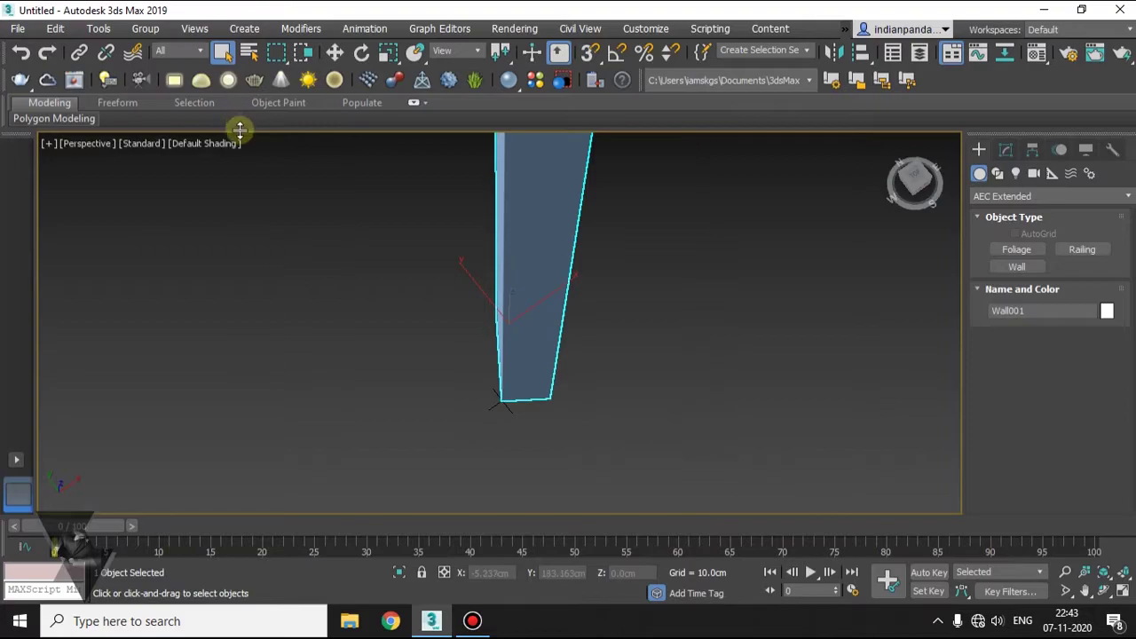
key(Delete)
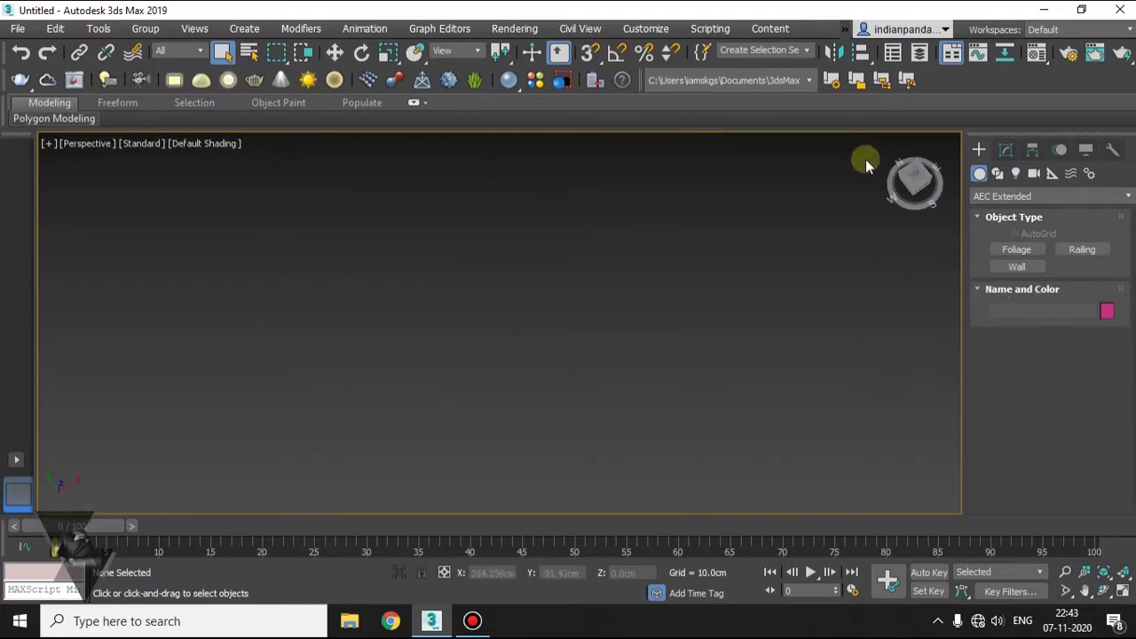
click(889, 140)
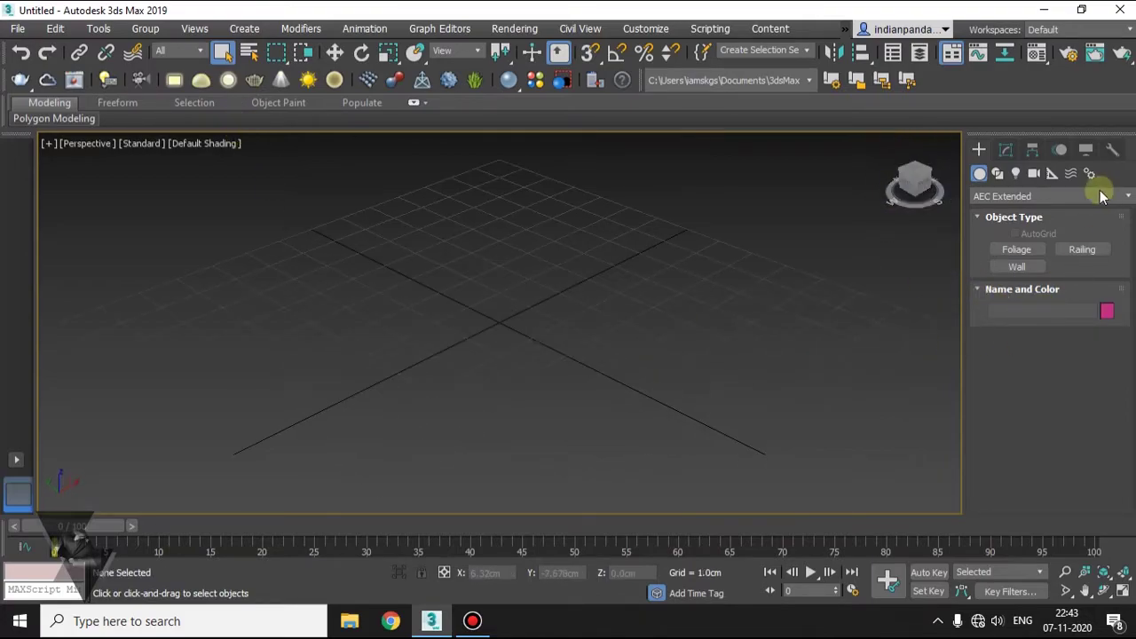
click(1018, 267)
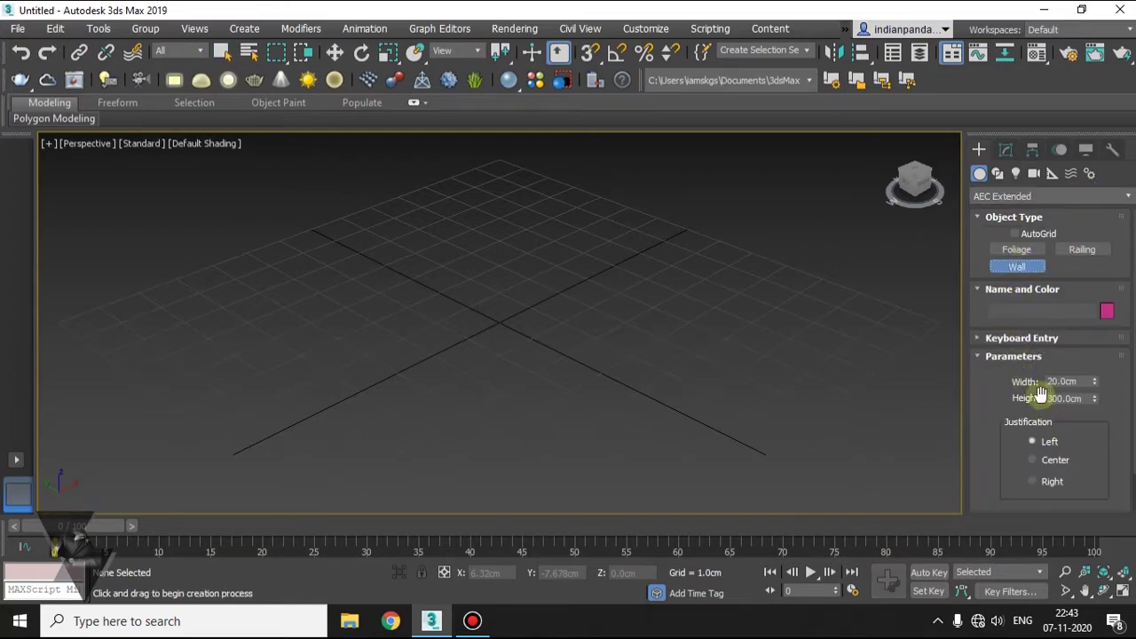
click(1014, 342)
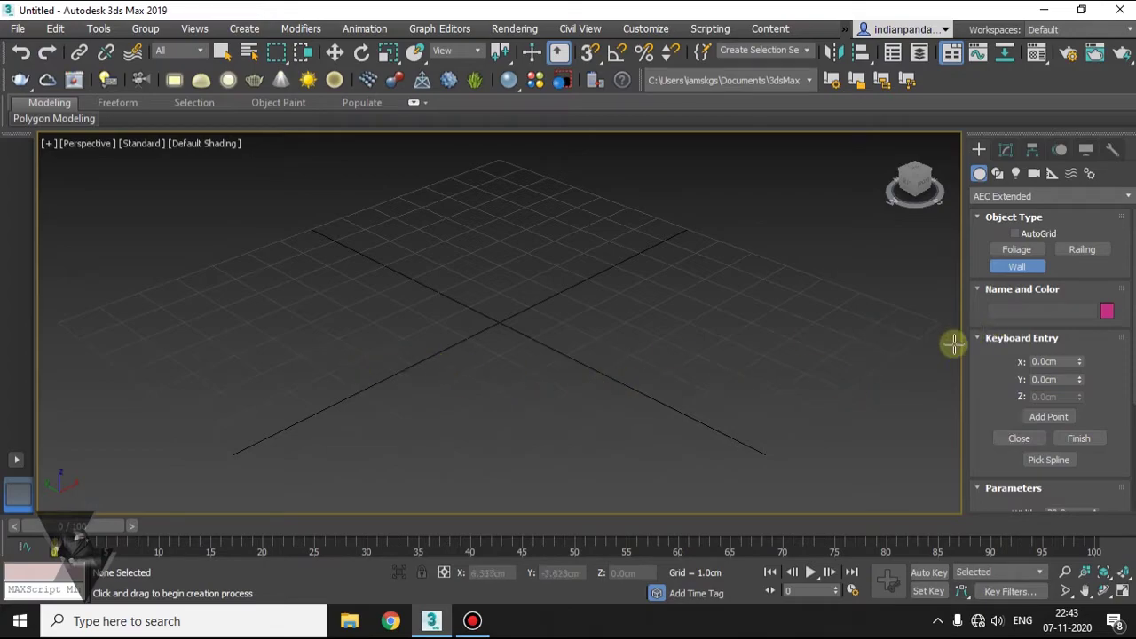
click(981, 338)
click(981, 357)
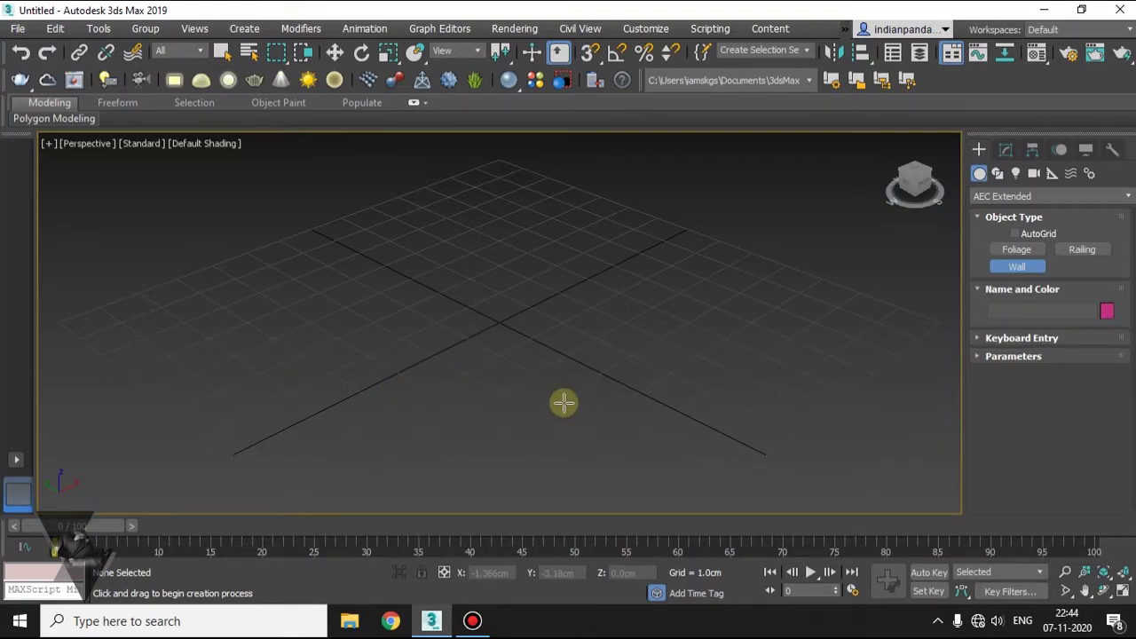
Step: Draw a rectangle spline on the ground plane in the Perspective viewport, larger than the home grid
click(1000, 174)
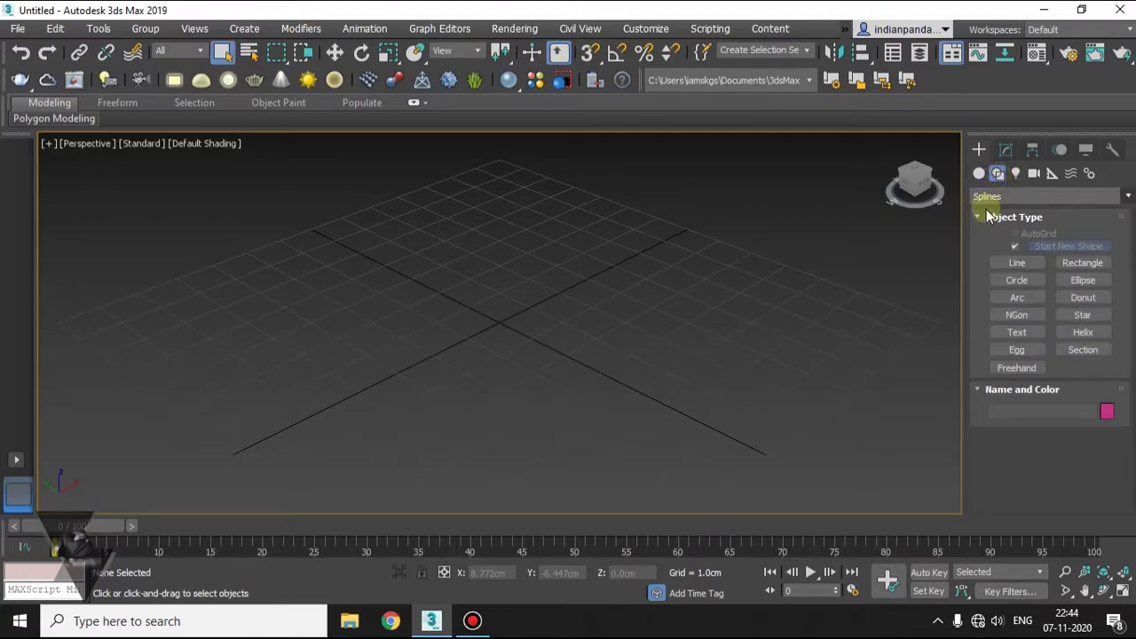
click(1034, 278)
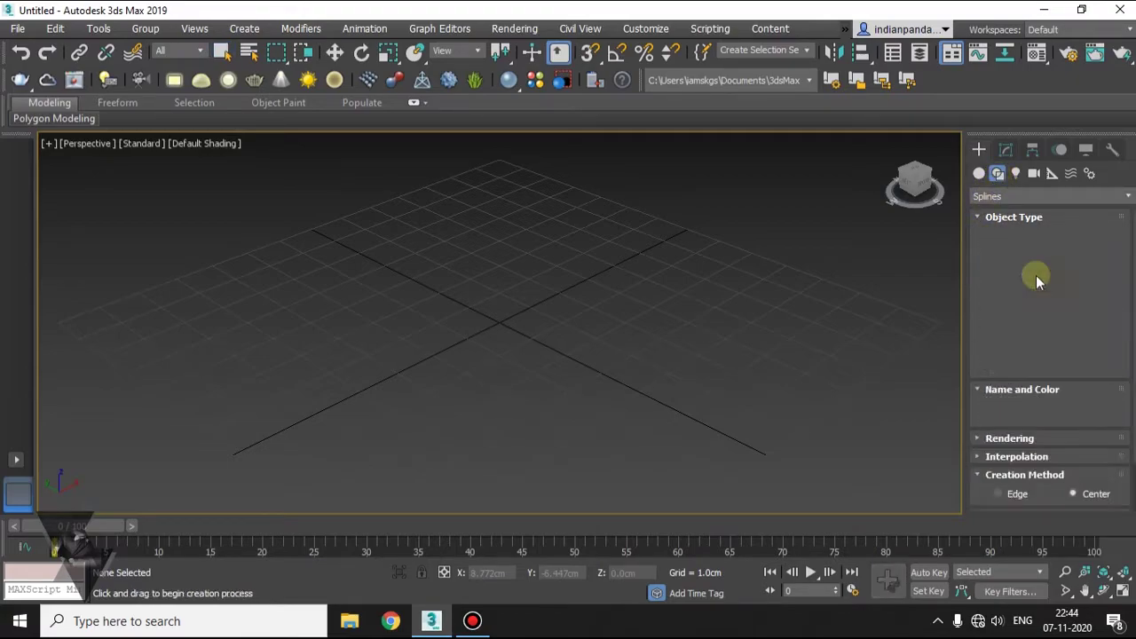
click(1084, 263)
scroll(470, 312, down, 5)
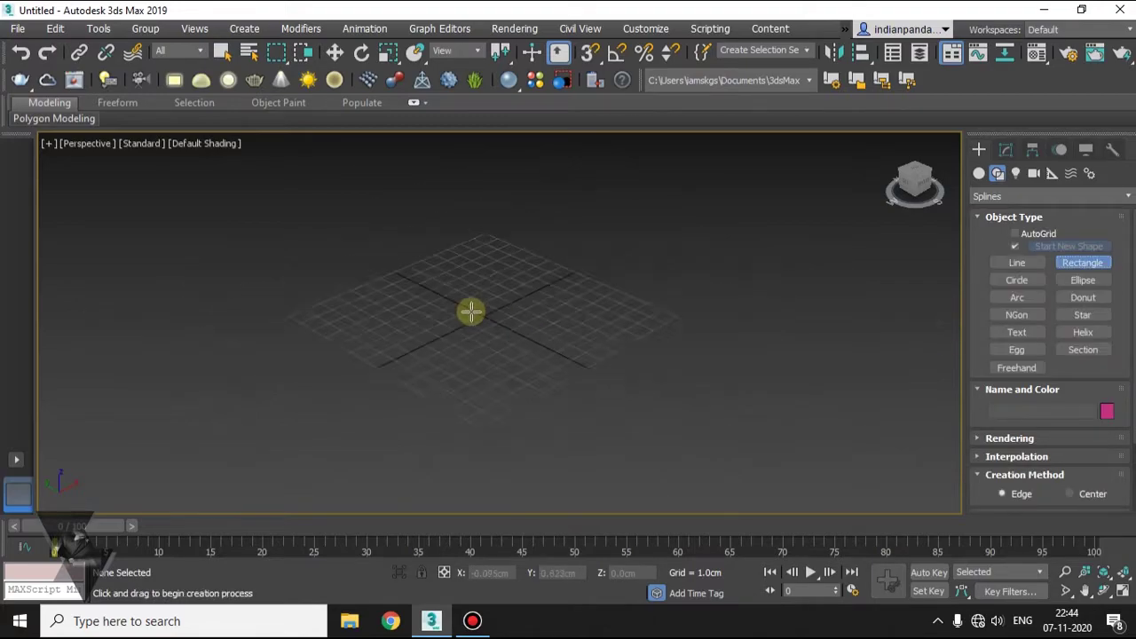
drag(358, 258, 877, 240)
middle_drag(754, 347, 515, 270)
scroll(515, 271, down, 5)
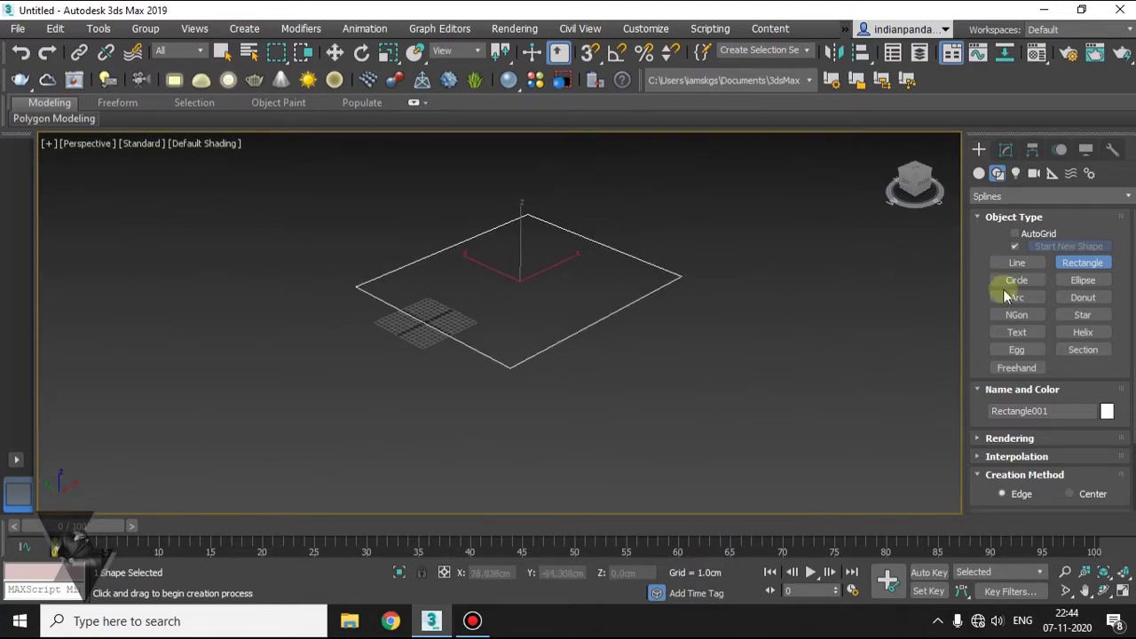
Step: Build a wall along the rectangle spline using the AEC Extended Wall tool's Pick Spline option
click(979, 175)
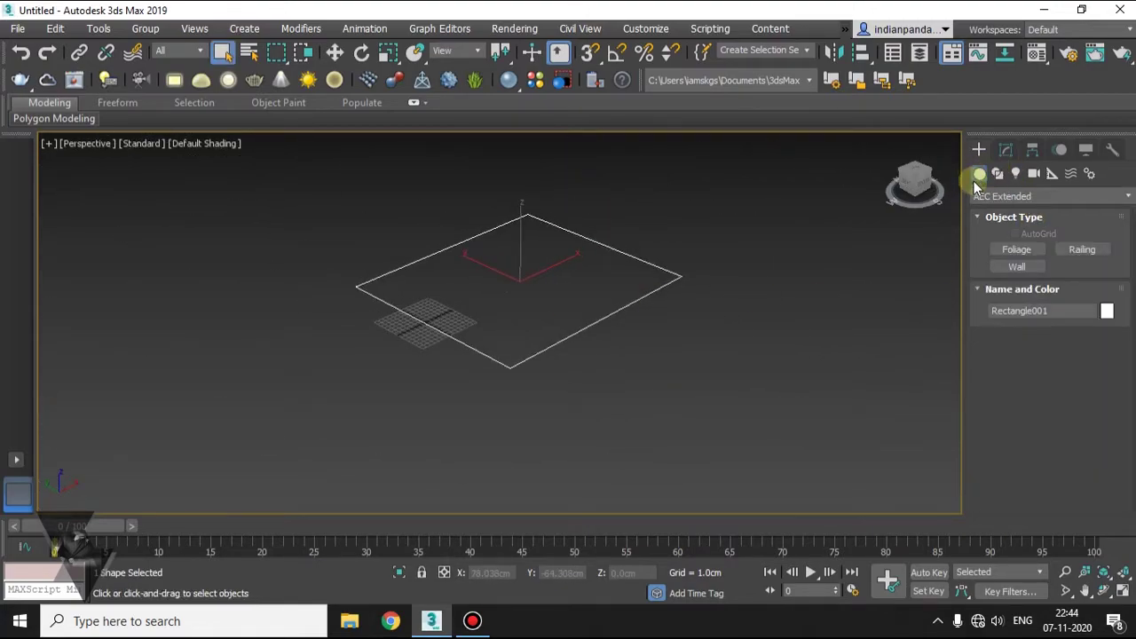
click(989, 196)
click(1001, 347)
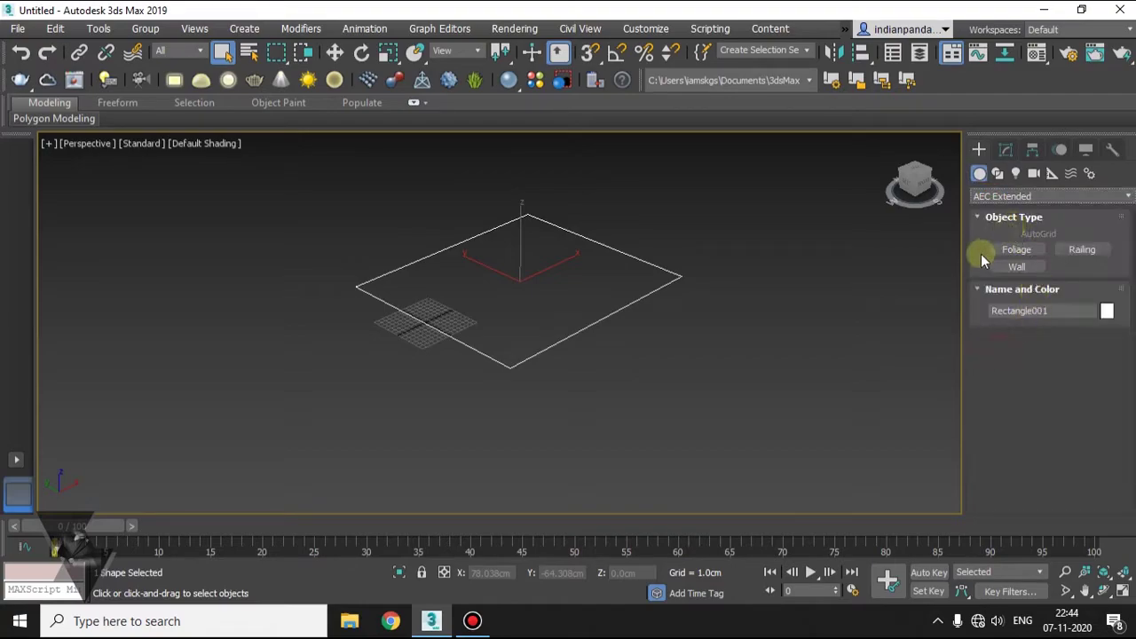
click(1015, 266)
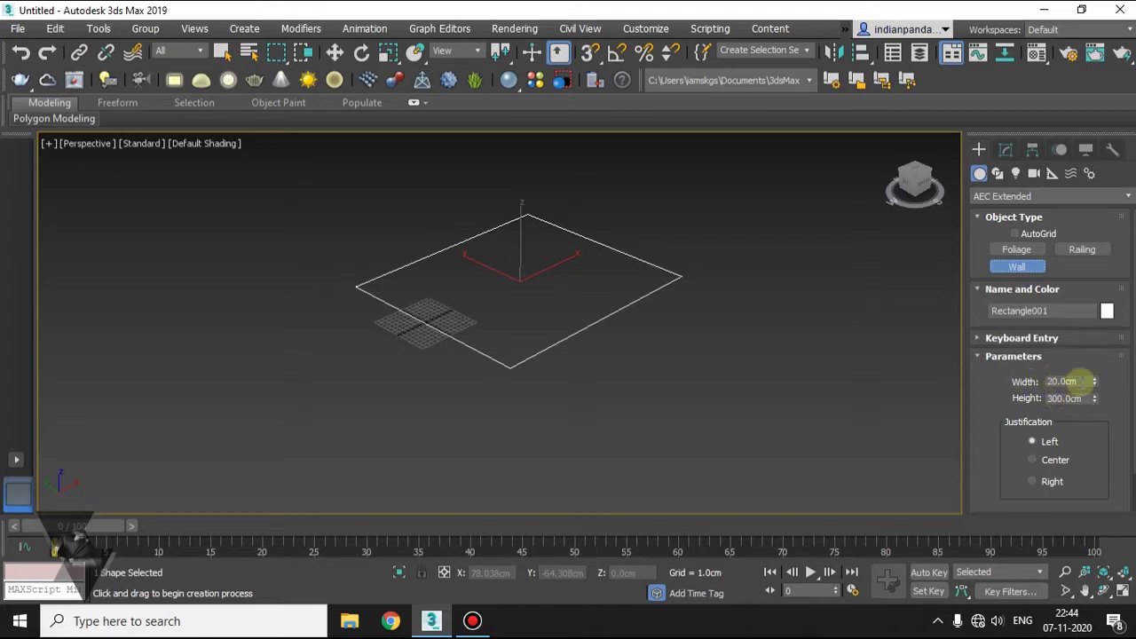
click(989, 359)
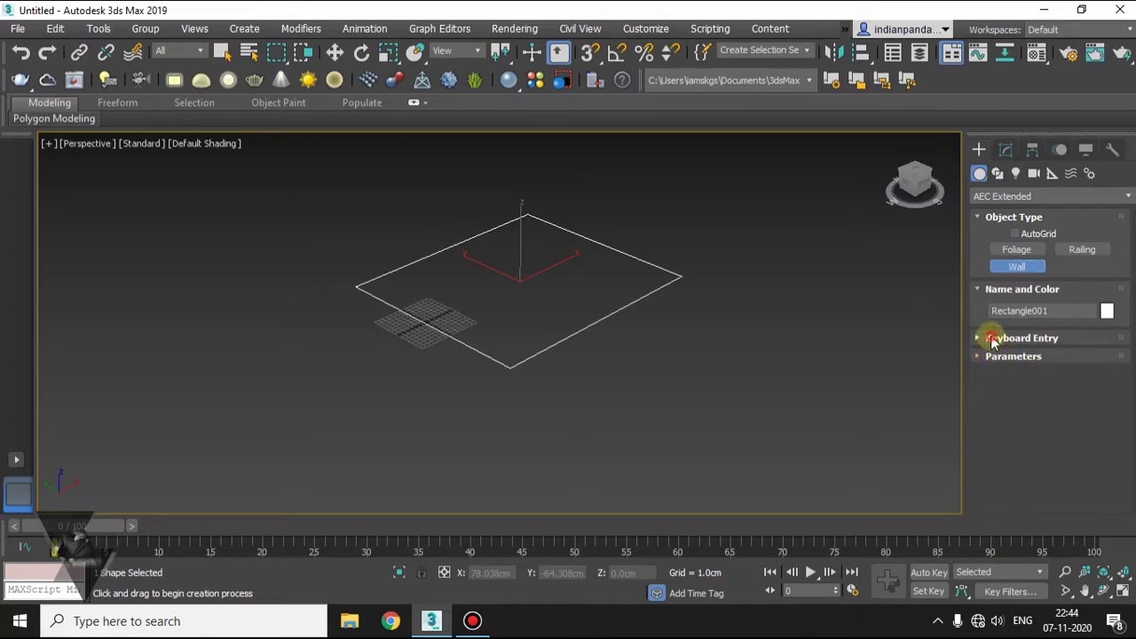
click(992, 341)
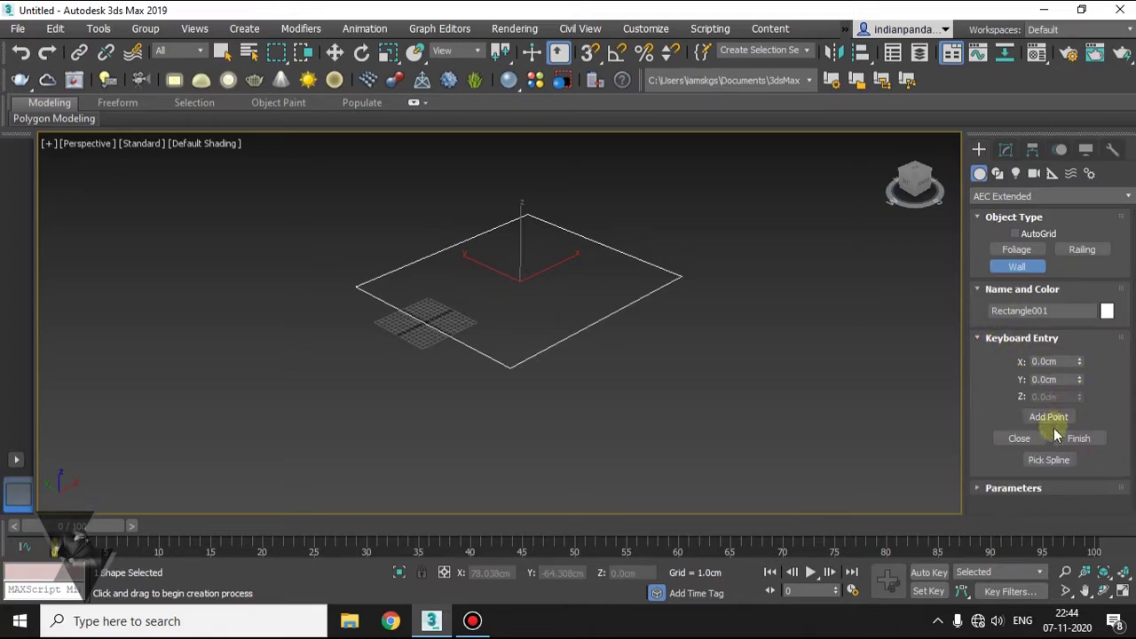
click(1054, 460)
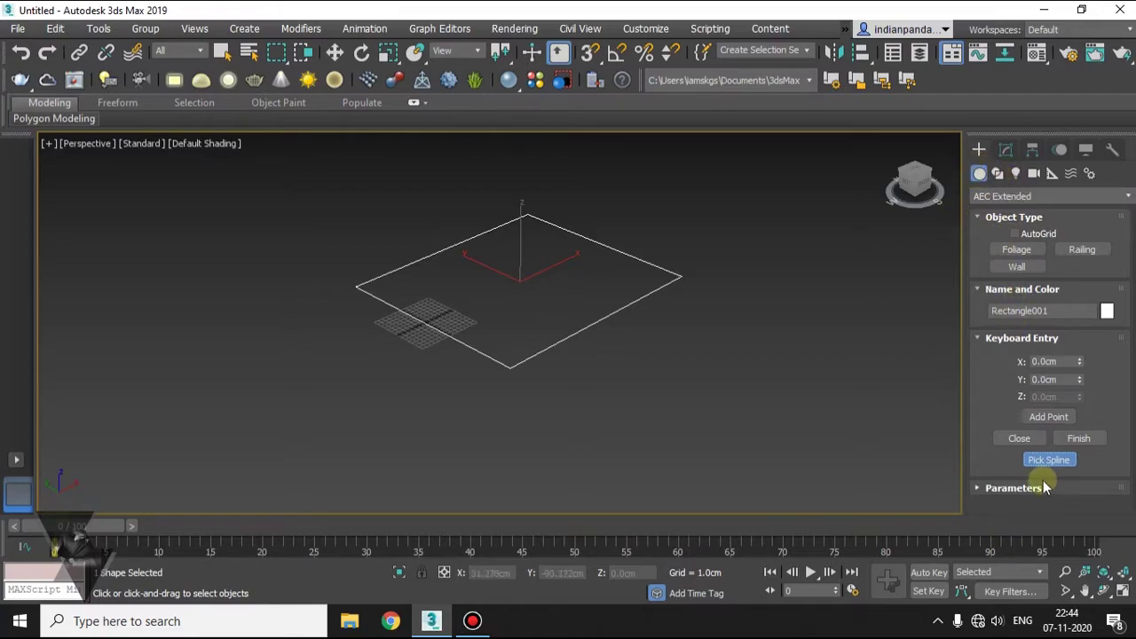
middle_drag(410, 315, 491, 375)
scroll(607, 424, up, 3)
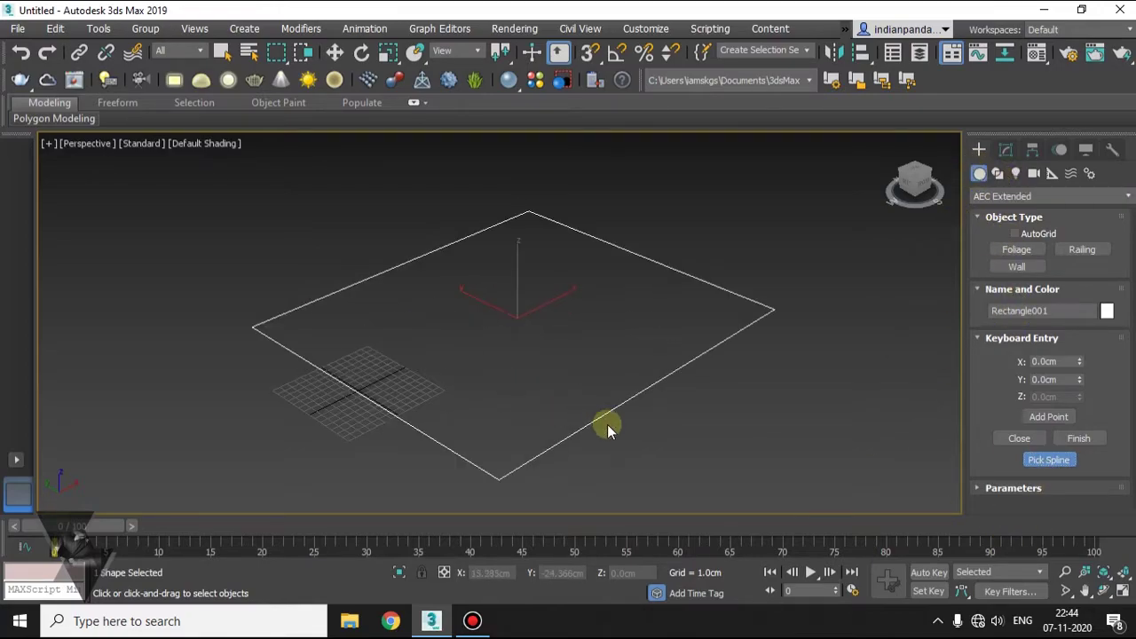
scroll(599, 423, up, 5)
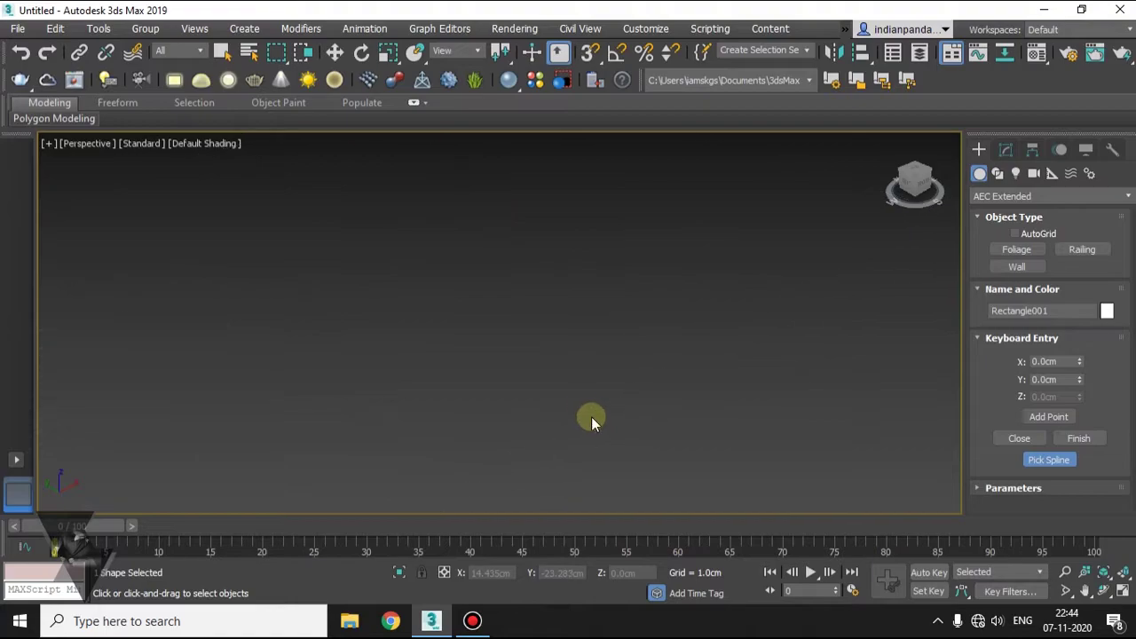
scroll(599, 433, down, 5)
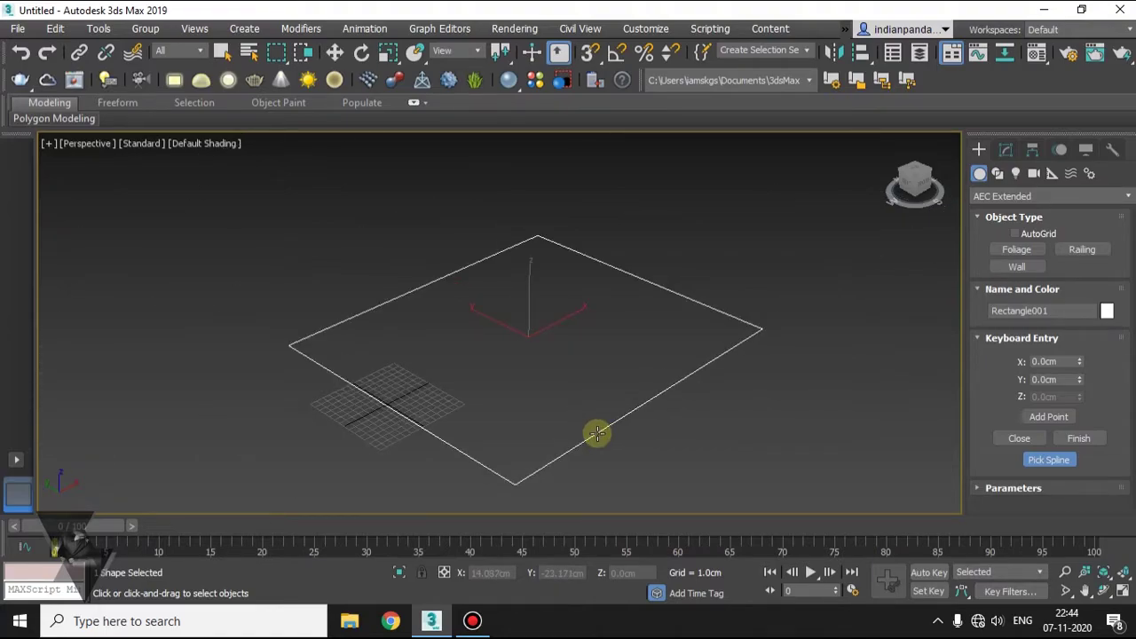
click(598, 433)
scroll(596, 434, down, 5)
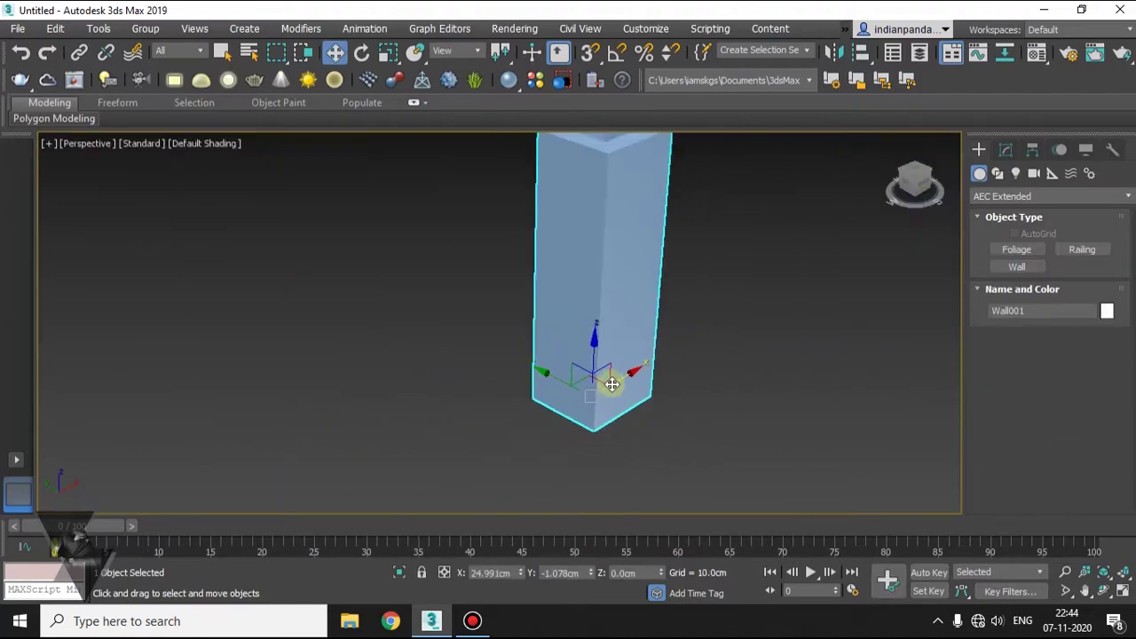
Step: Draw a large circle spline on the ground plane in the Perspective viewport, behind the small rectangular wall
alt+middle_drag(630, 282, 660, 307)
scroll(546, 364, down, 3)
alt+middle_drag(539, 364, 670, 395)
click(1002, 174)
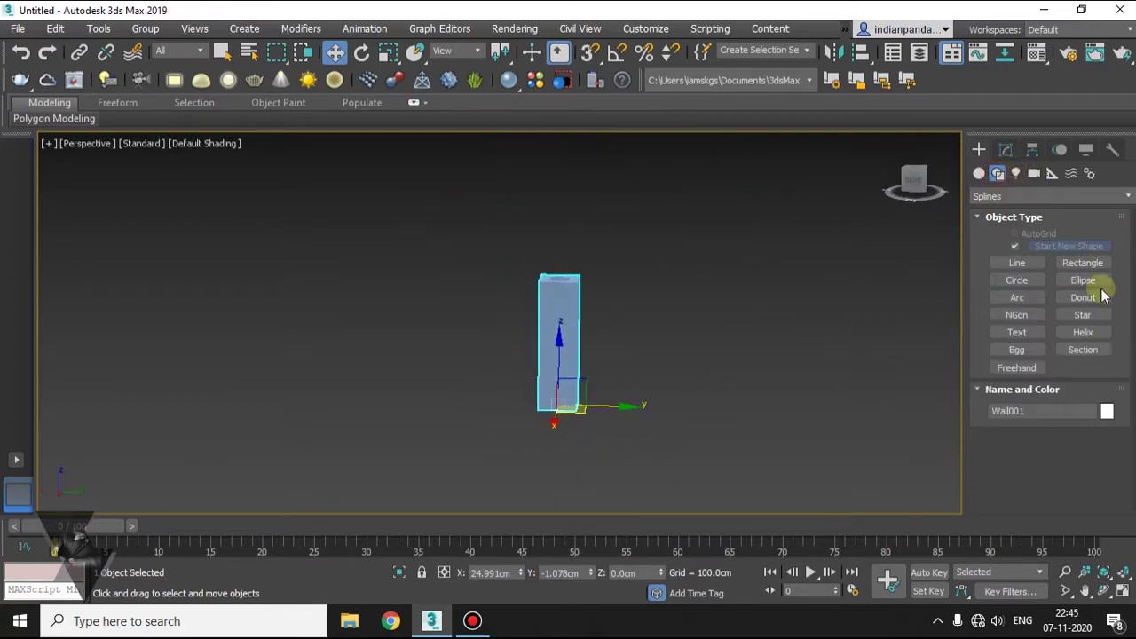
click(1015, 279)
mouse_move(654, 250)
mouse_down()
mouse_move(753, 345)
mouse_move(743, 358)
mouse_up()
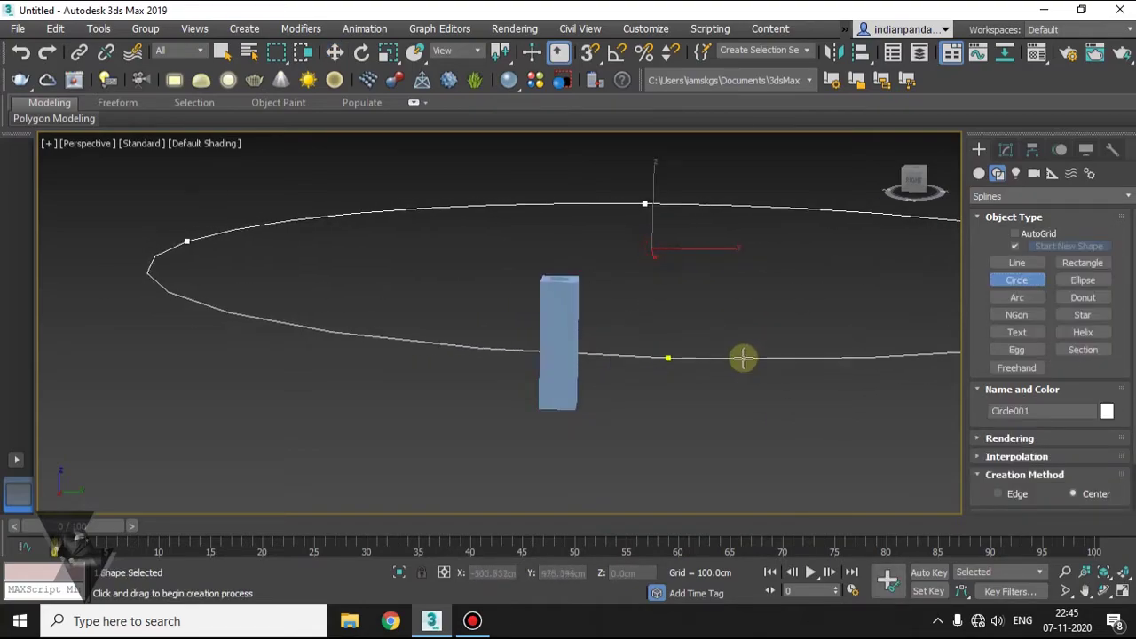
scroll(743, 358, down, 4)
alt+middle_drag(719, 325, 700, 371)
scroll(701, 371, down, 3)
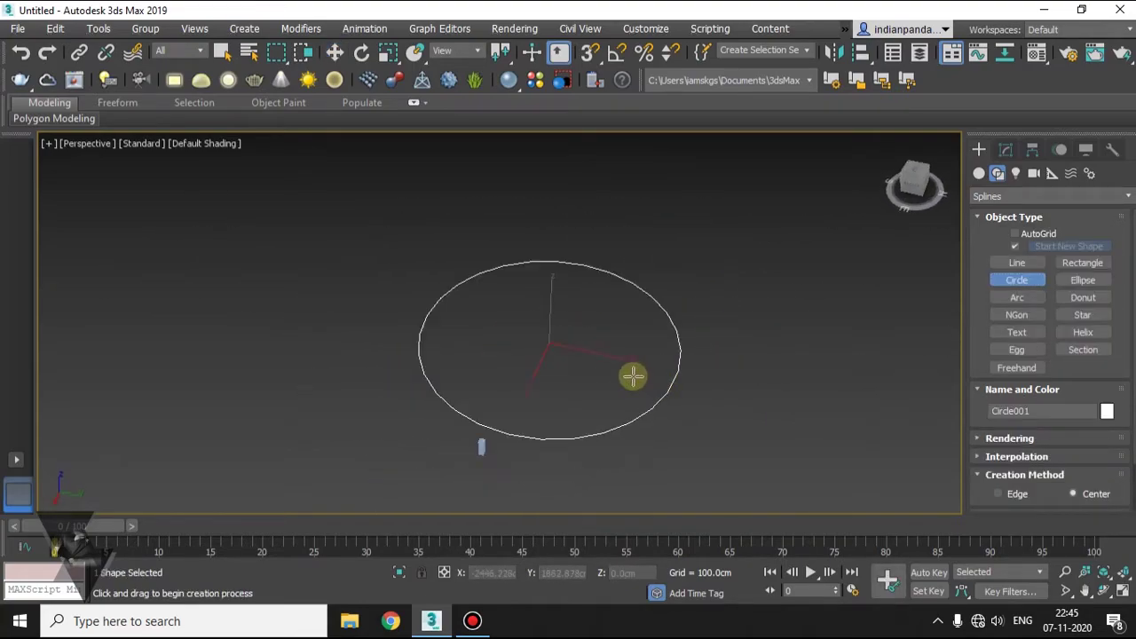
Step: Create a wall from the circle spline with the AEC Extended Wall tool's Pick Spline option
click(980, 173)
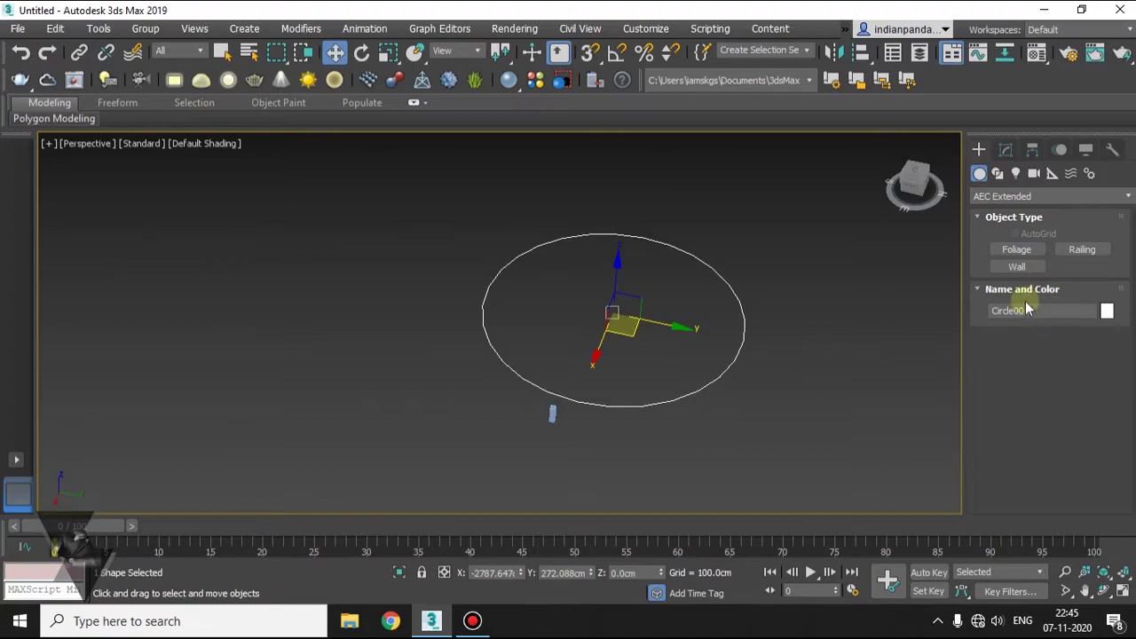
click(1016, 266)
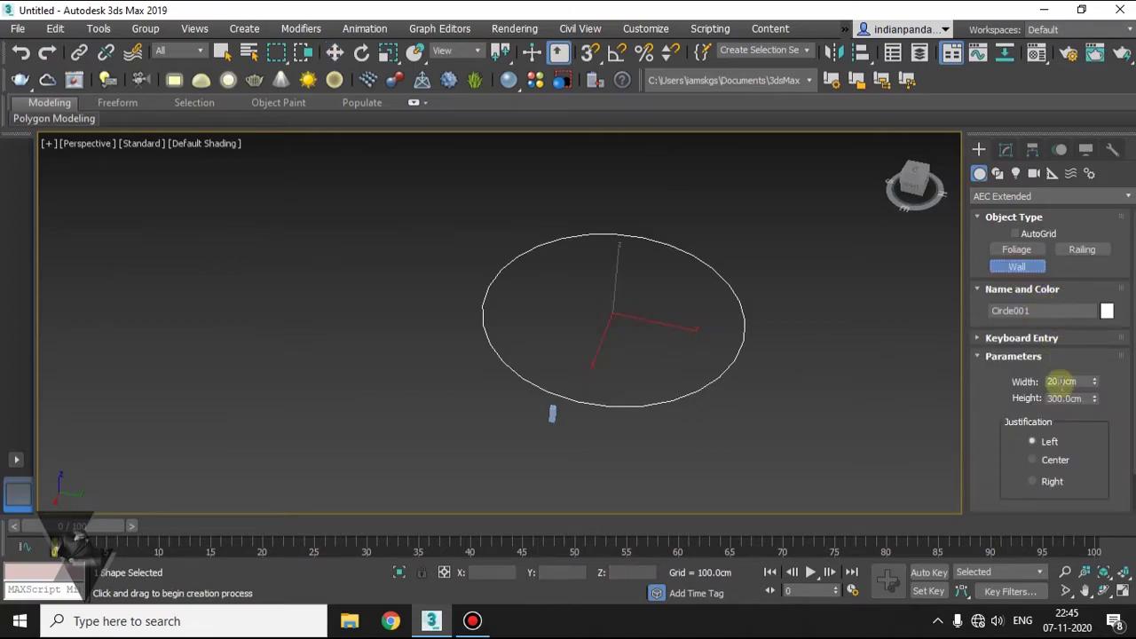
click(1050, 337)
click(1055, 461)
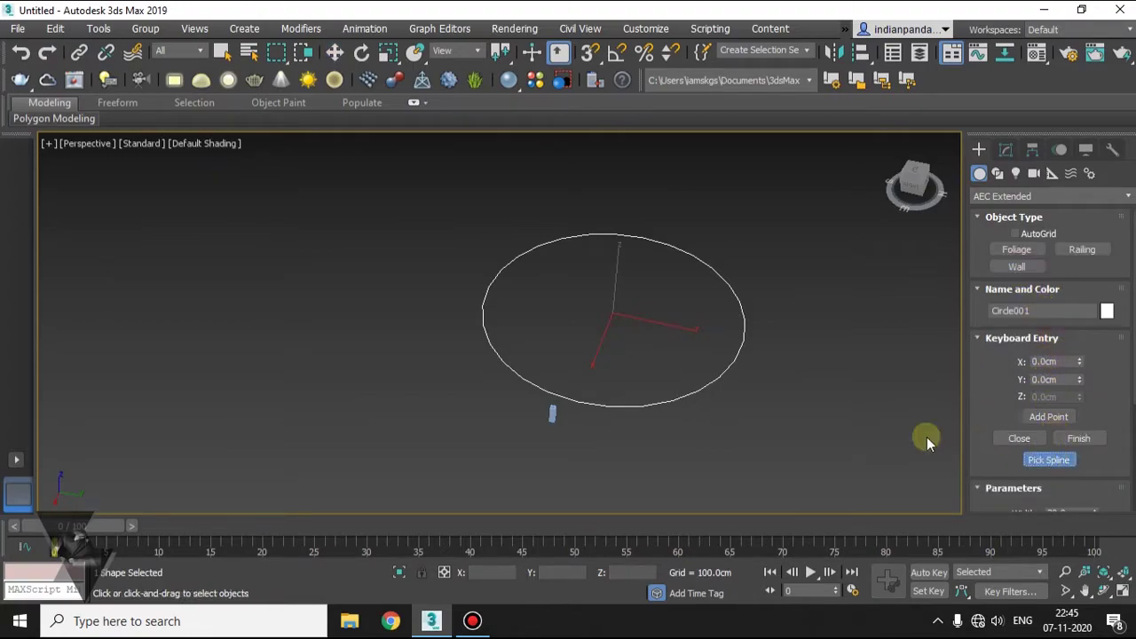
click(672, 399)
Step: Examine how the wall built from the circle spline follows the circle, up close and from several angles
alt+middle_drag(599, 326, 641, 358)
scroll(606, 334, up, 4)
scroll(605, 339, down, 4)
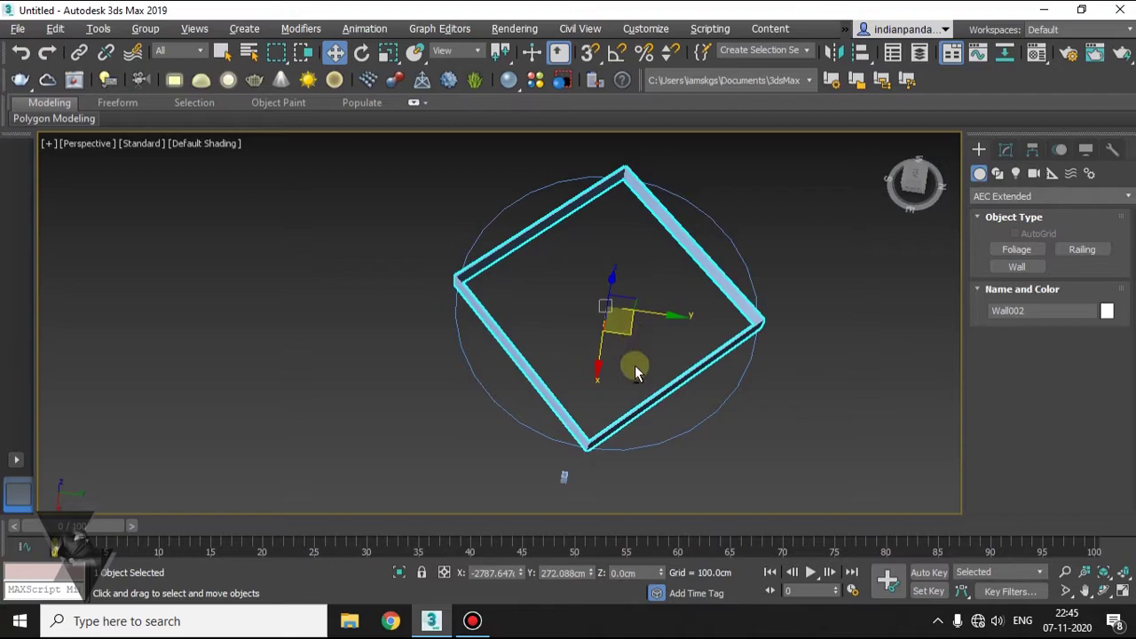
mouse_move(635, 364)
alt+middle_down()
mouse_move(616, 351)
mouse_move(614, 362)
alt+middle_up()
scroll(614, 364, up, 5)
scroll(613, 363, down, 5)
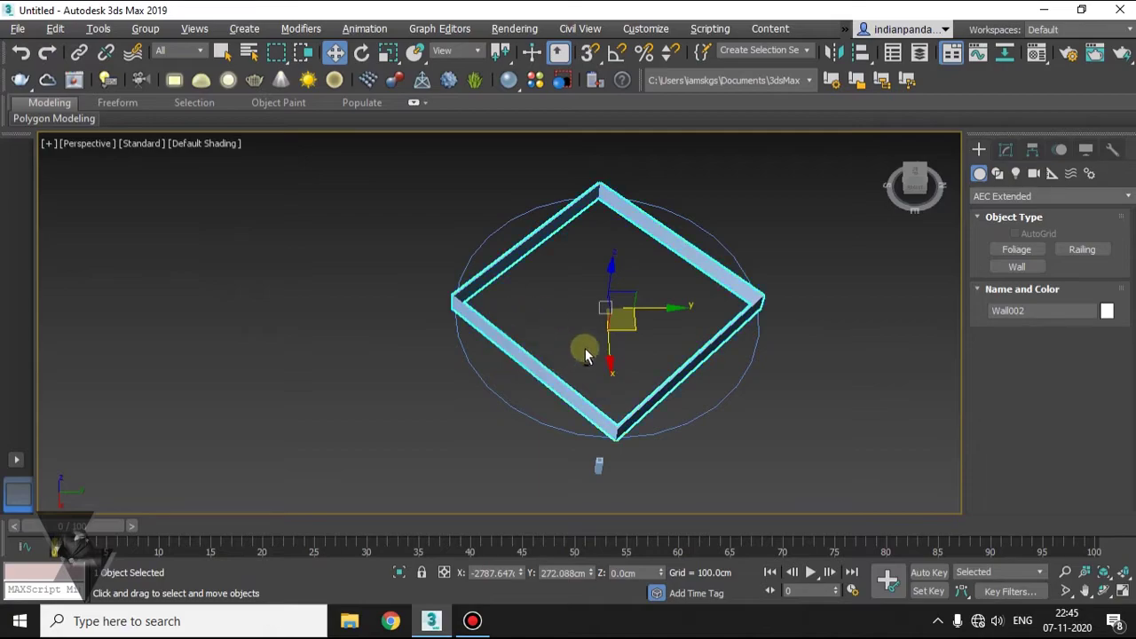
alt+middle_drag(712, 342, 1082, 144)
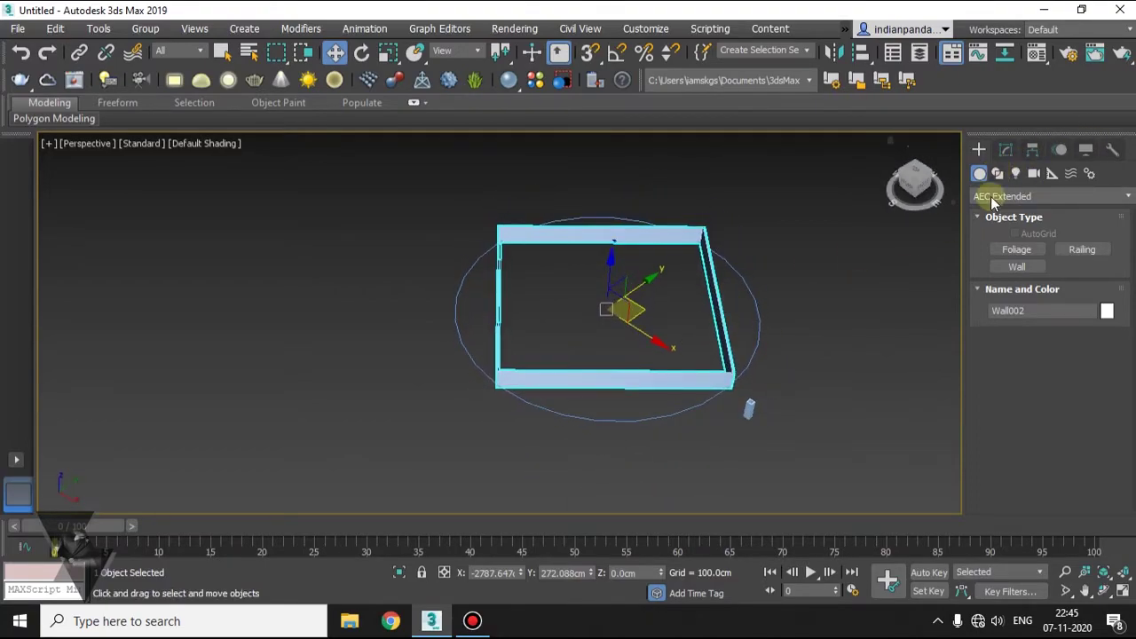
Step: Look through the Vertex, Segment and Profile sub-object levels of the wall built from the circle and return to Wall level
click(1003, 150)
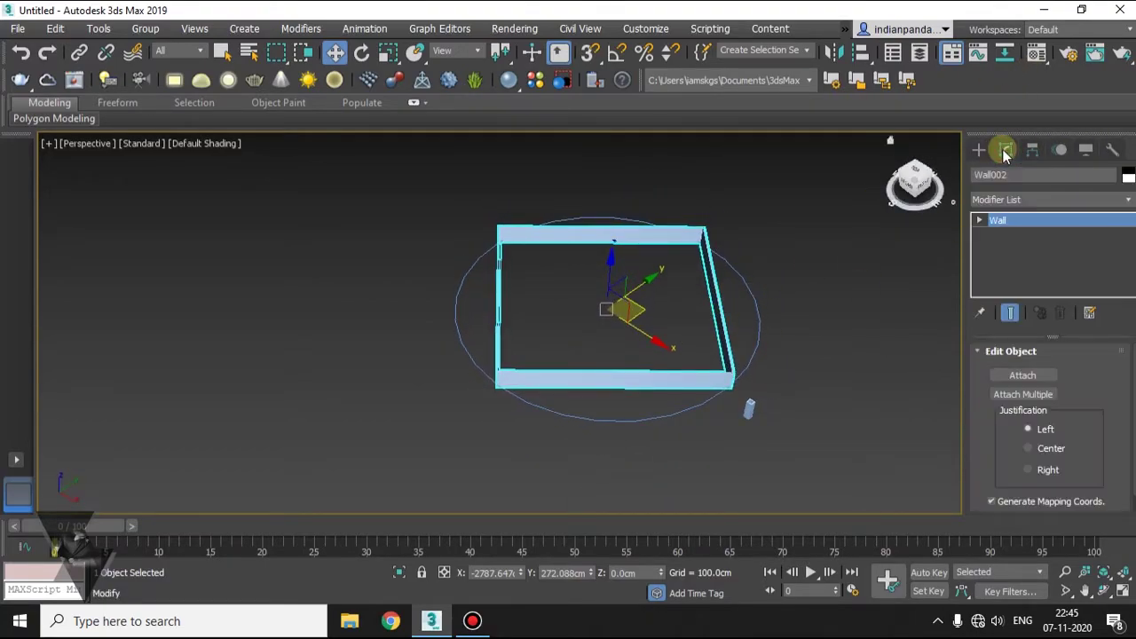
click(1011, 235)
click(1014, 248)
click(1009, 263)
click(998, 220)
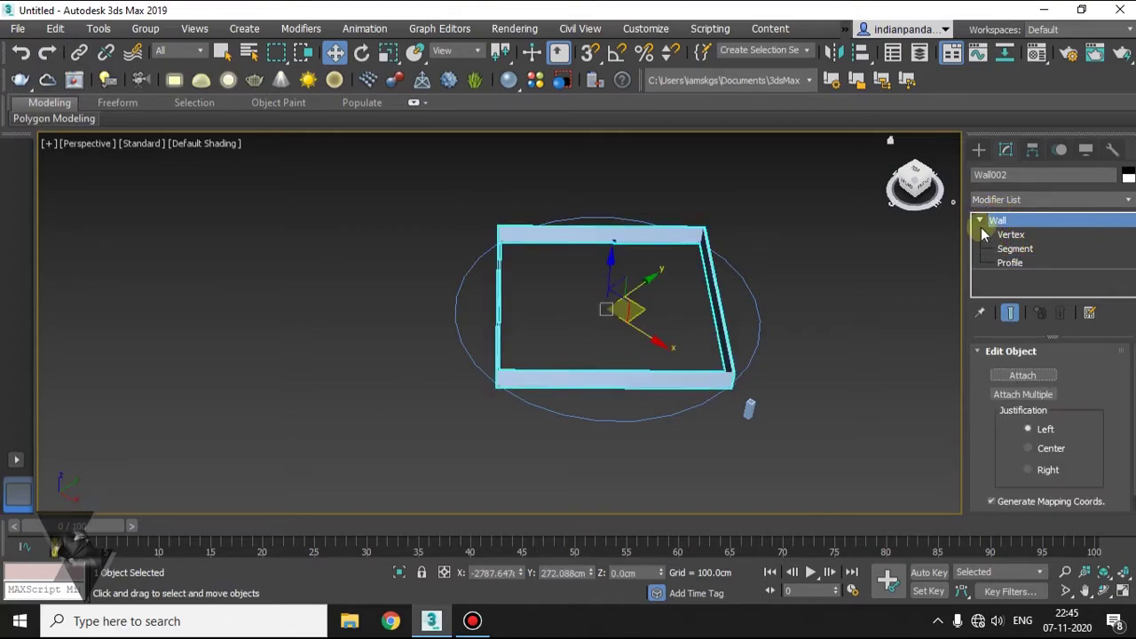
Step: Try Right justification on the wall built from the circle and restore Left justification
scroll(1072, 368, down, 2)
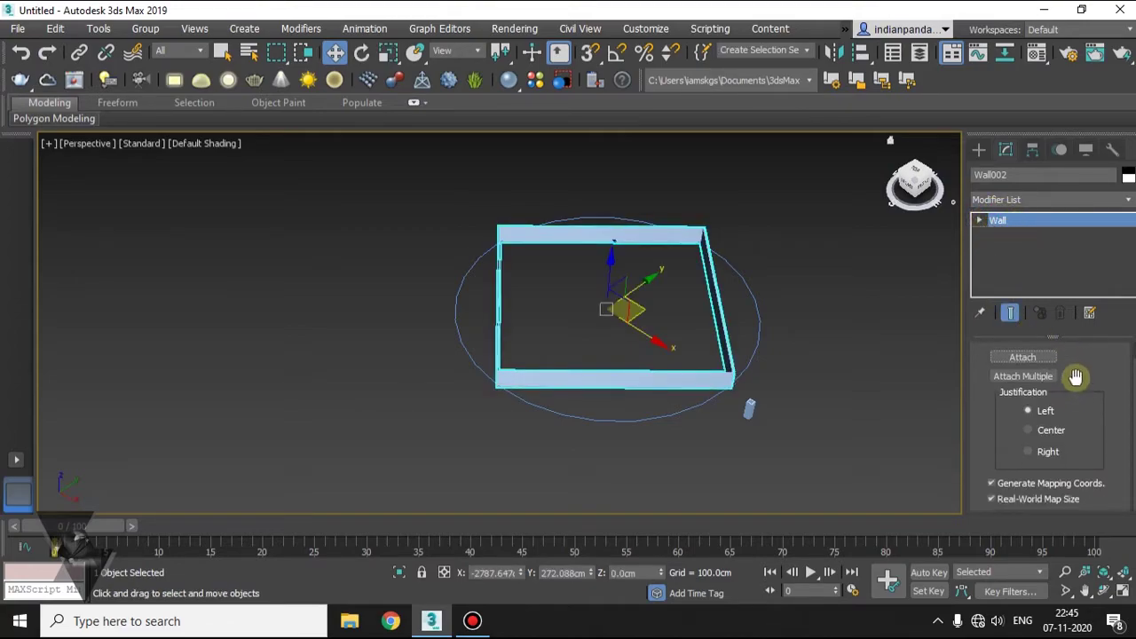
click(1047, 450)
click(1043, 410)
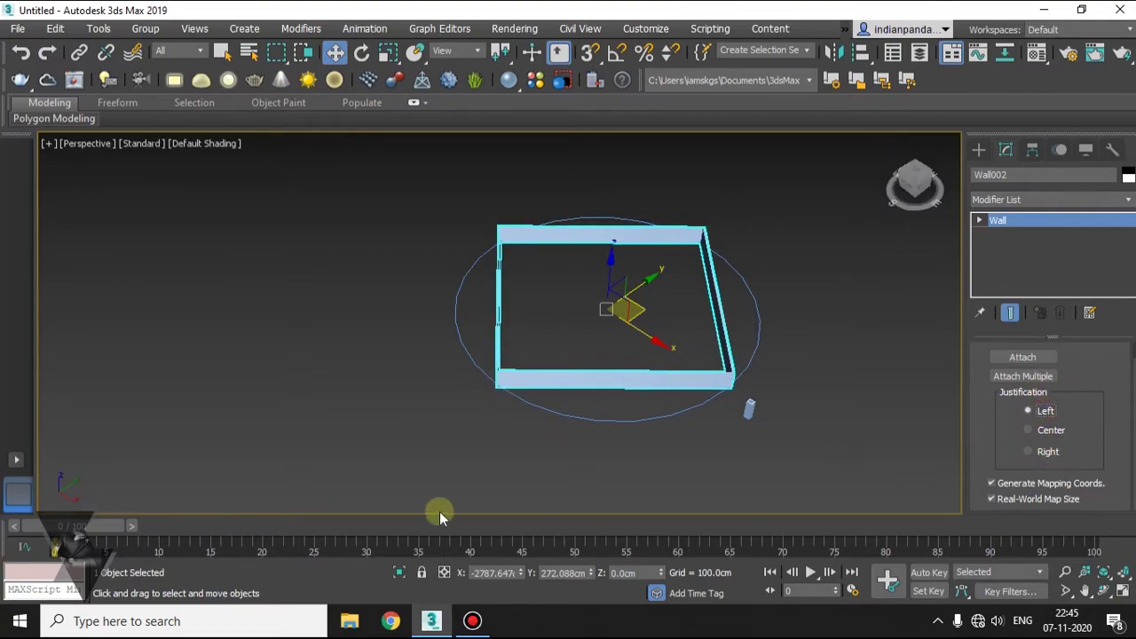
Step: Show all four viewports and examine a corner of the wall built from the circle up close in Perspective
key(alt+w)
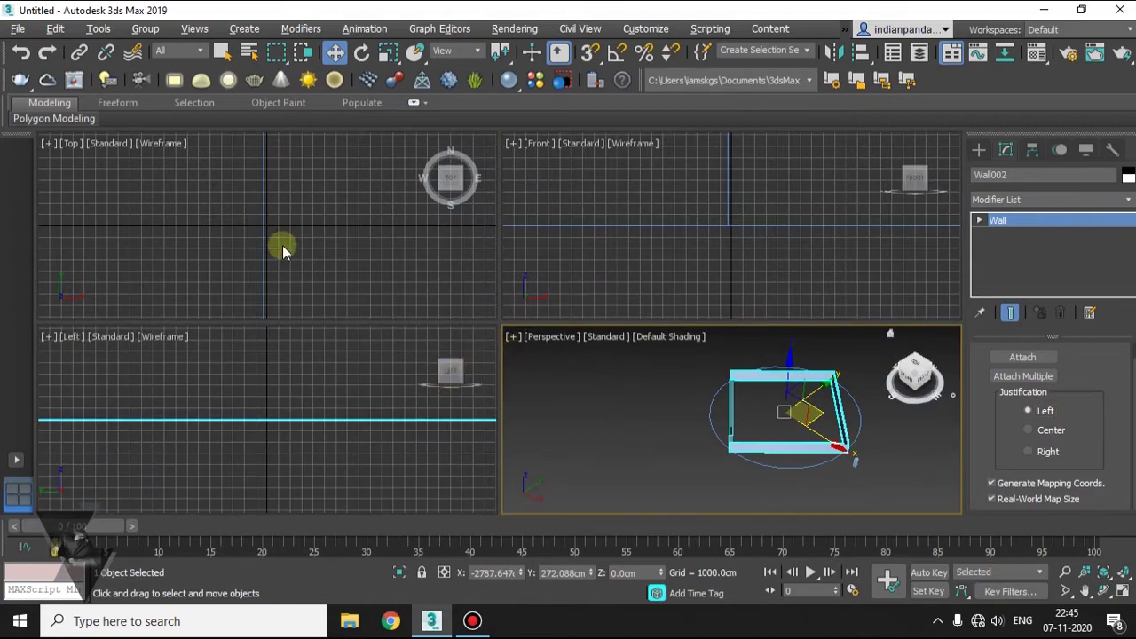
click(446, 178)
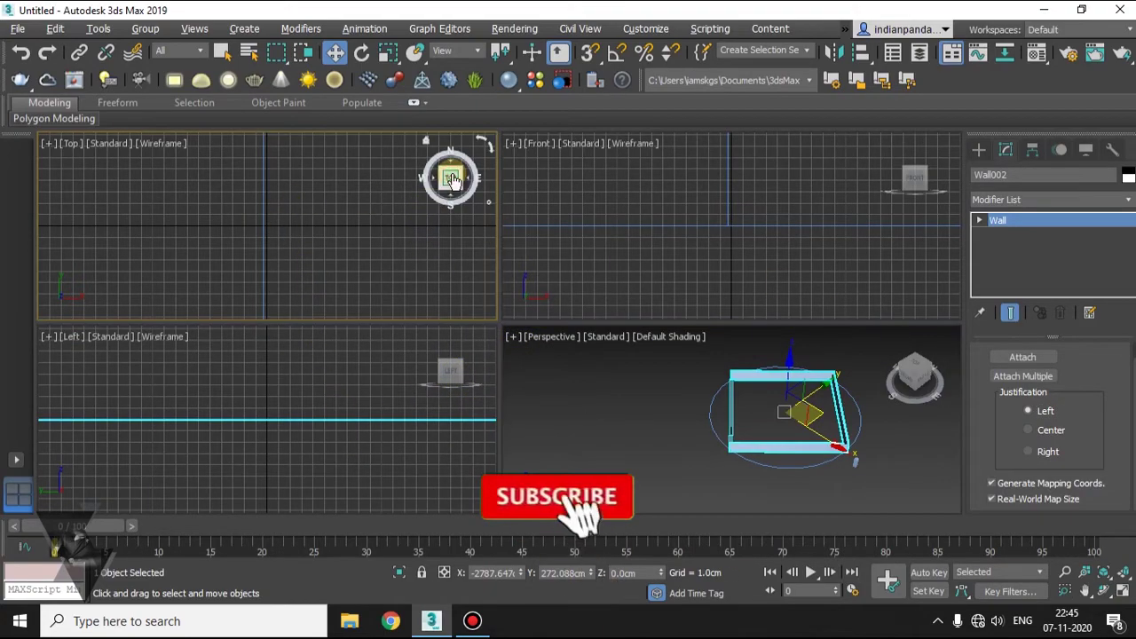
scroll(296, 220, down, 5)
scroll(319, 228, up, 3)
middle_drag(312, 279, 265, 251)
scroll(261, 259, up, 3)
scroll(284, 213, down, 2)
scroll(279, 213, up, 2)
alt+middle_drag(781, 444, 825, 470)
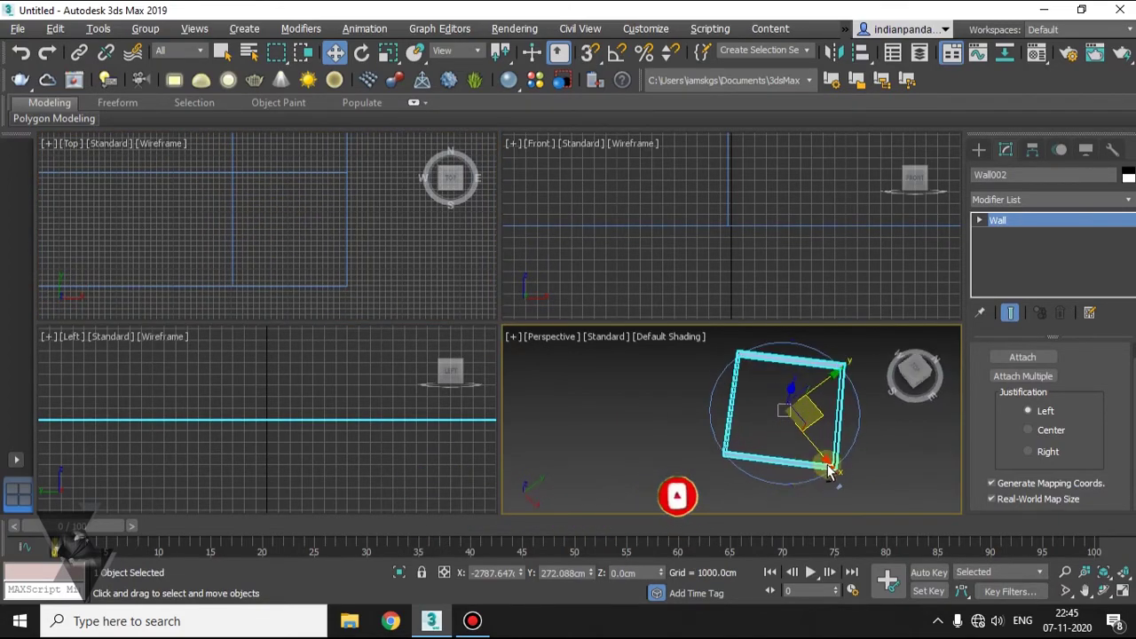
scroll(826, 470, up, 5)
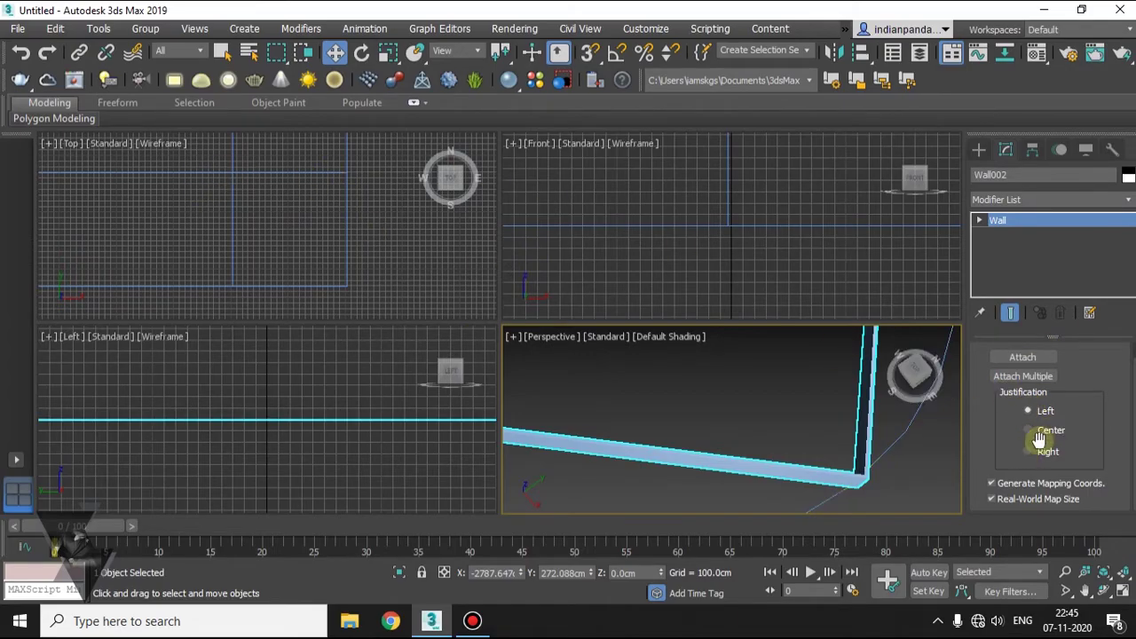
Step: Try Center and Right justification on the wall and examine its corner against the circle spline
click(1029, 432)
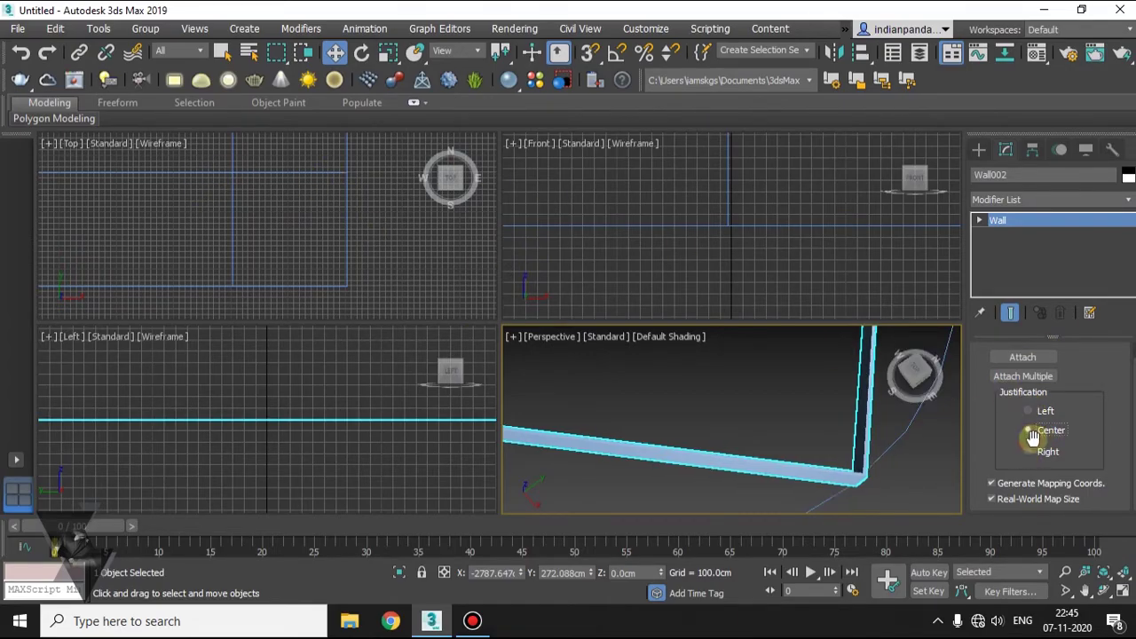
click(1029, 452)
alt+middle_drag(728, 411, 642, 438)
scroll(697, 481, up, 5)
middle_drag(697, 482, 1003, 419)
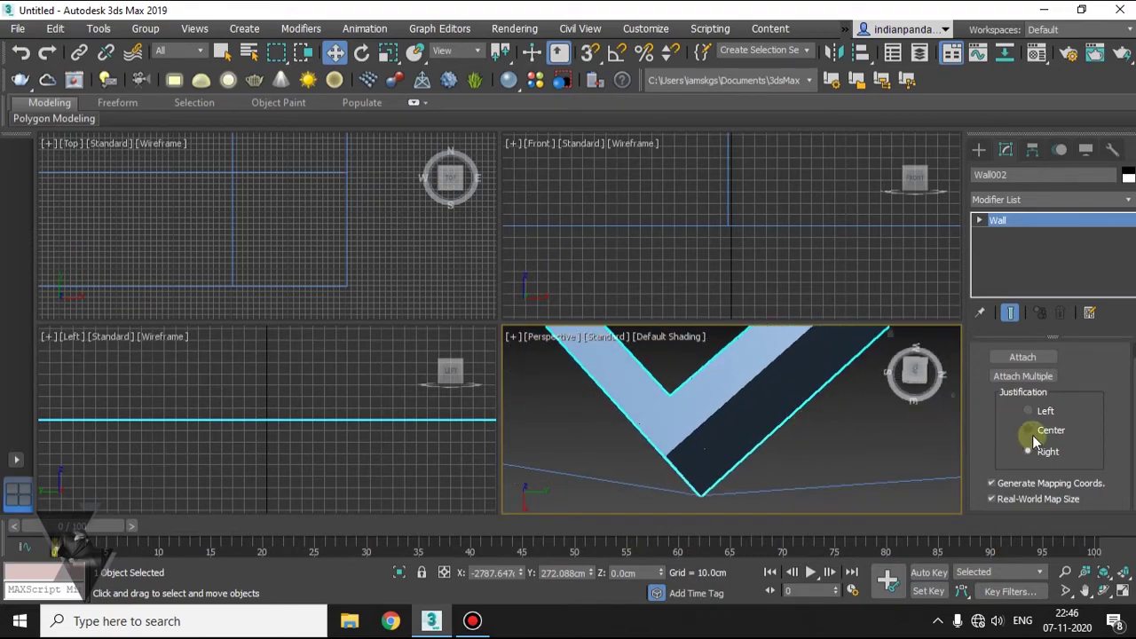
Step: Compare Center, Right and Left justification at the wall's corner and leave the wall set to Center
click(1031, 430)
alt+middle_drag(553, 488, 733, 443)
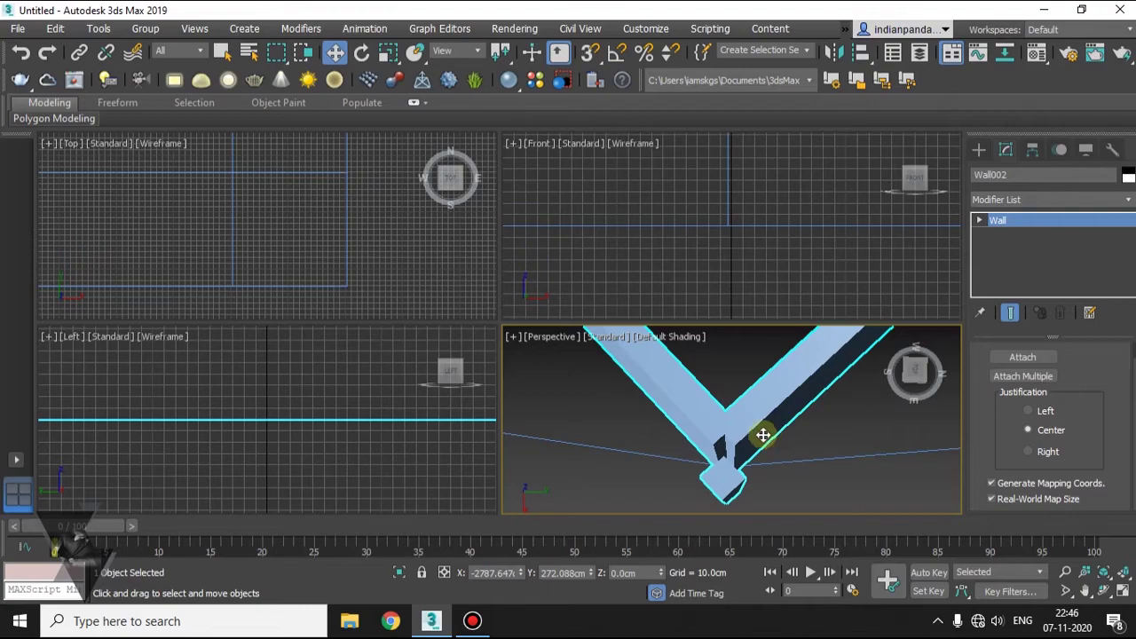
click(1039, 452)
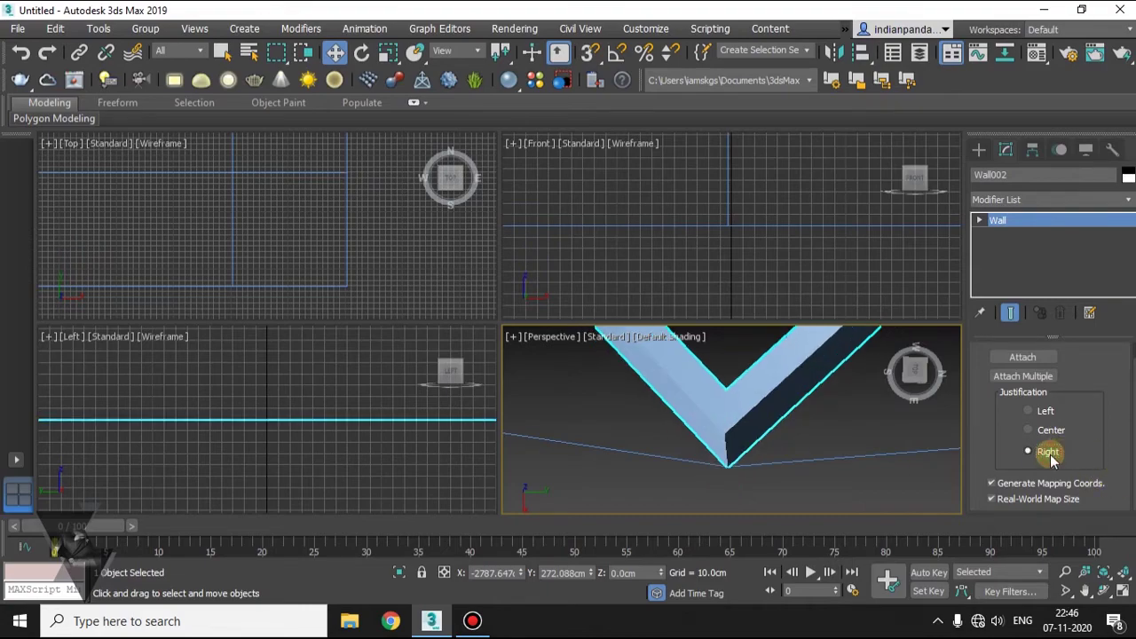
click(1038, 412)
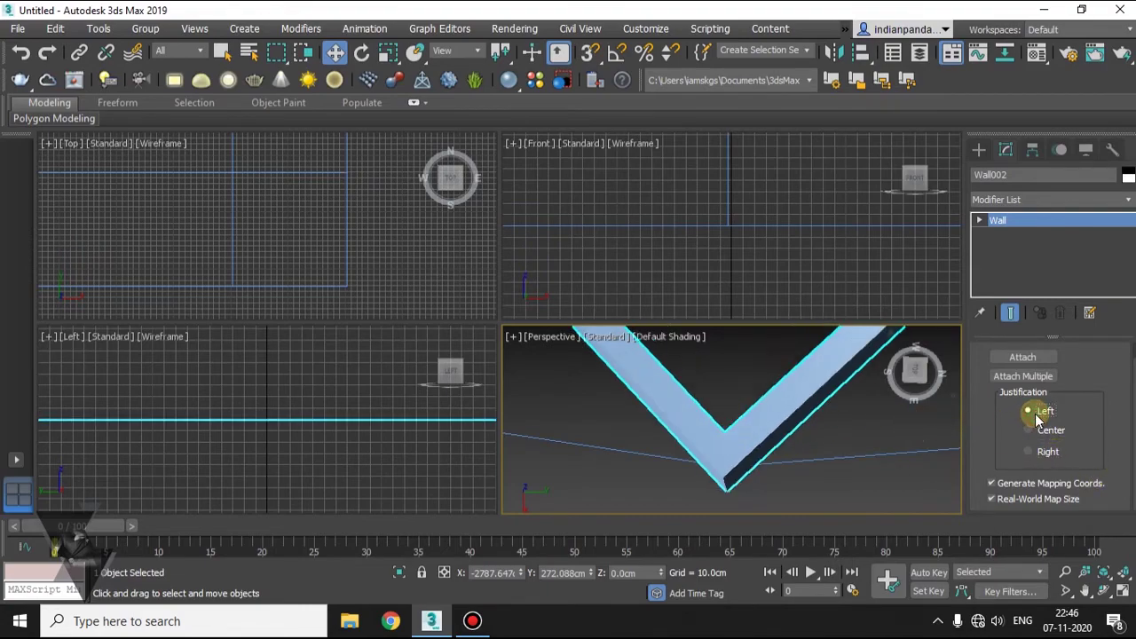
click(1038, 430)
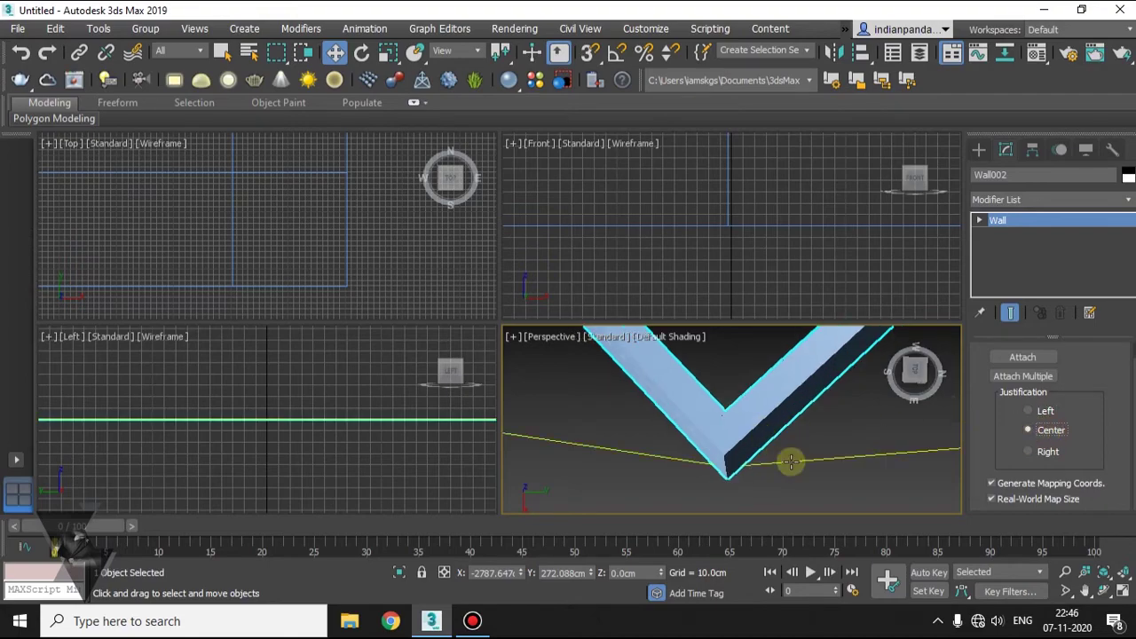
Step: Maximize the Perspective viewport and view the whole wall together with its circle spline
scroll(434, 375, down, 2)
scroll(682, 403, down, 5)
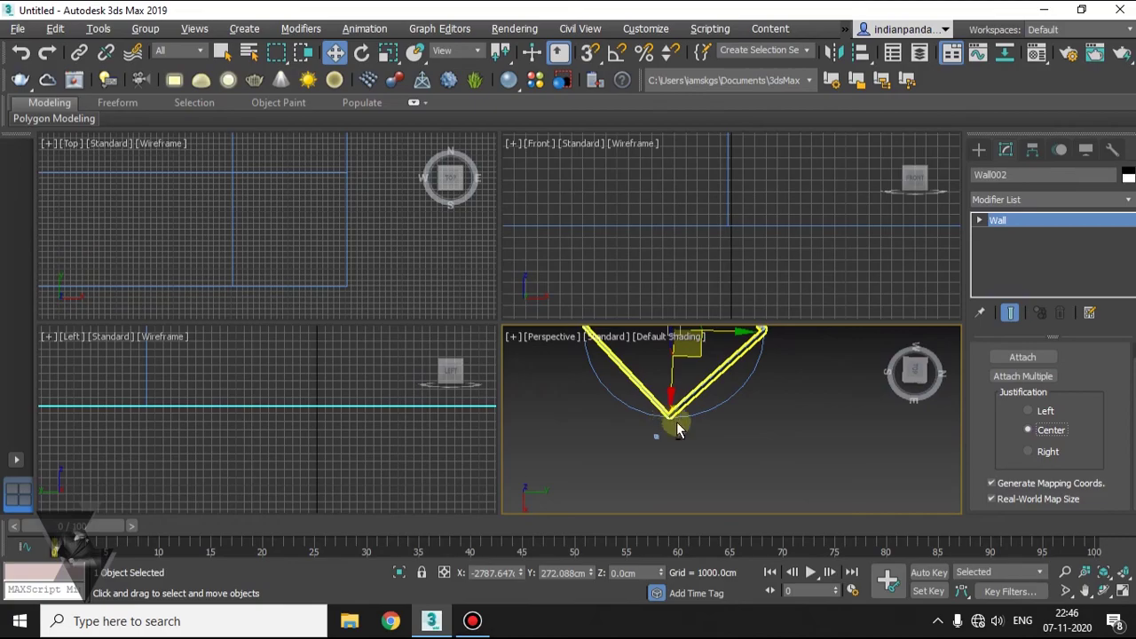
scroll(697, 453, down, 3)
alt+middle_drag(716, 454, 653, 431)
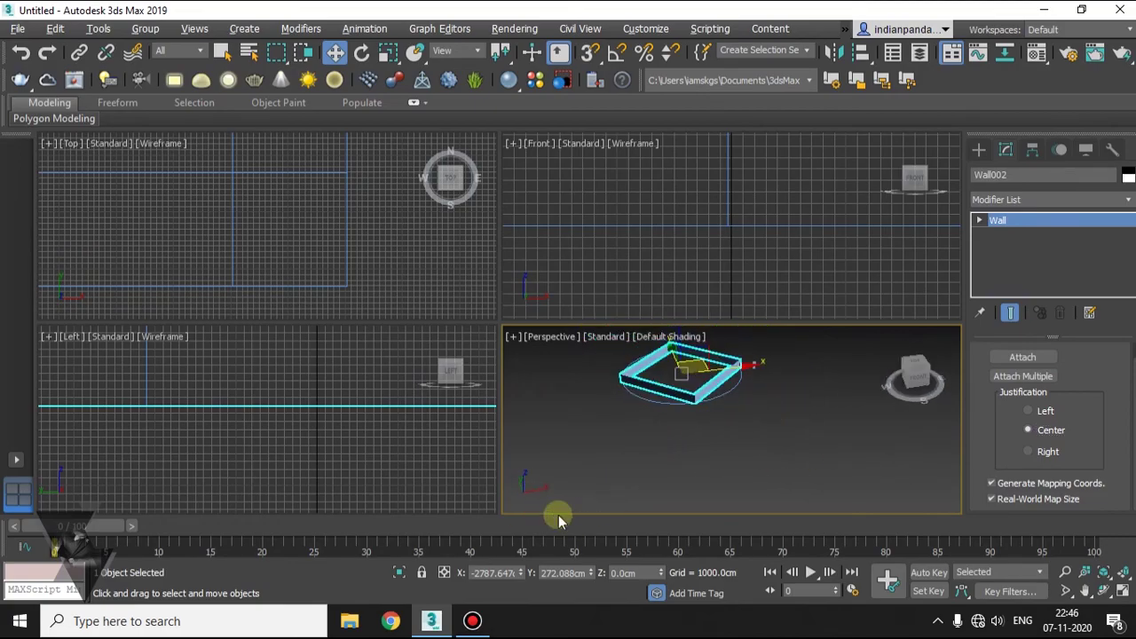
key(alt+w)
alt+middle_drag(514, 432, 726, 505)
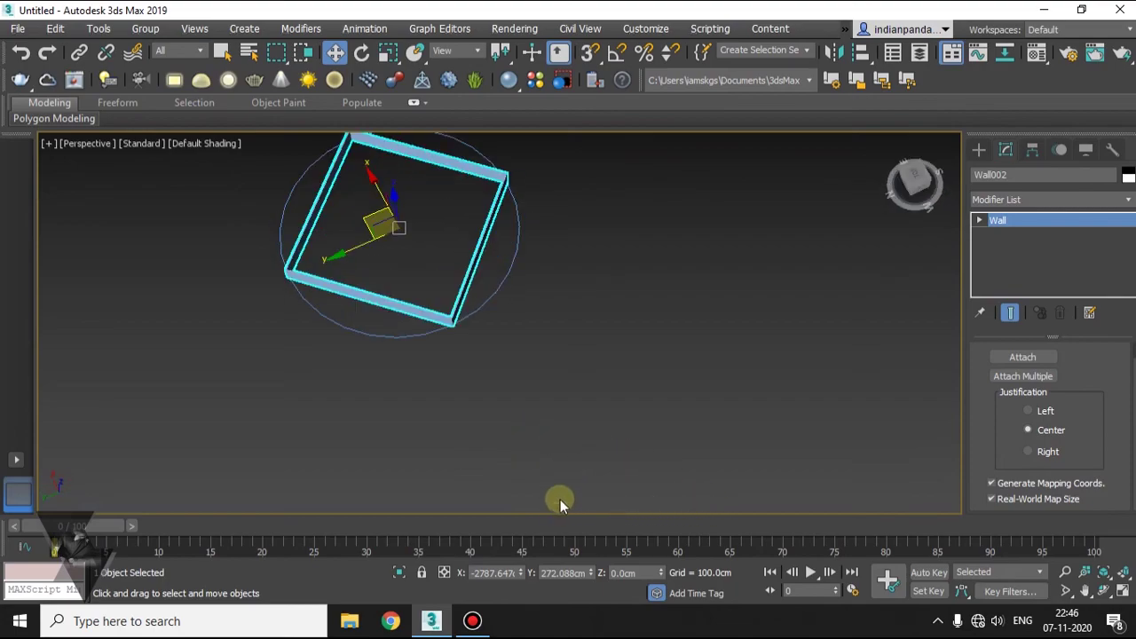